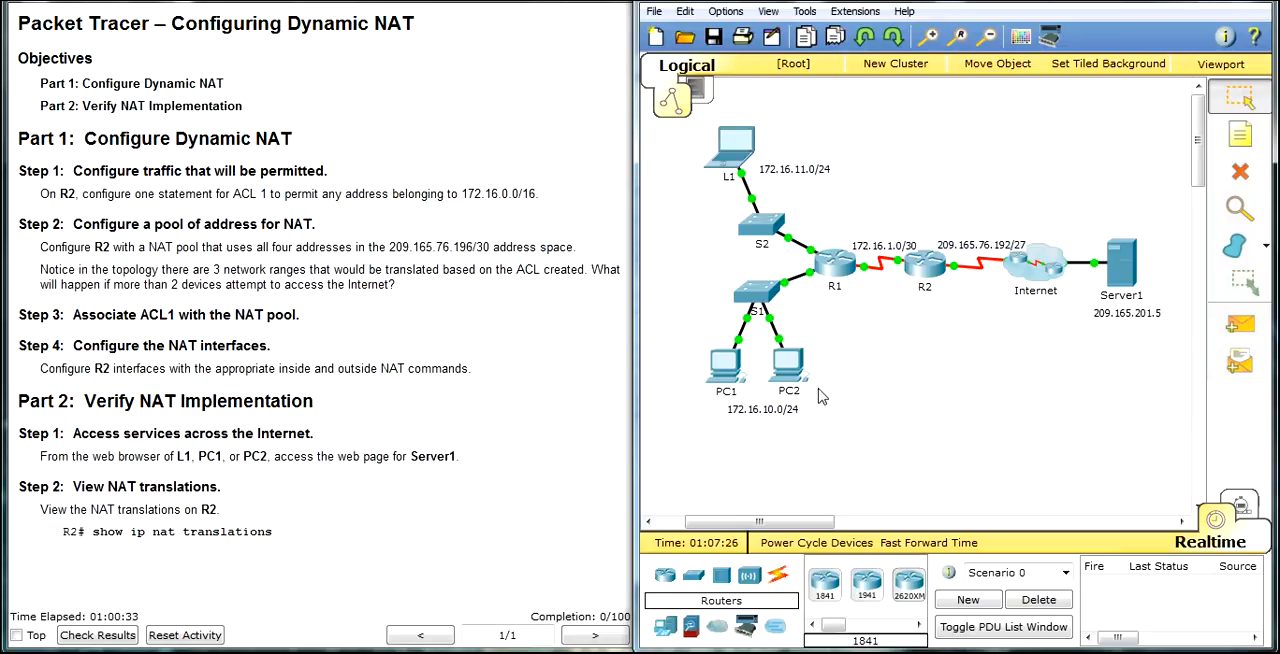
# Step: Open the command line of router R2 and enter global configuration mode
pyautogui.click(917, 272)
pyautogui.moveTo(580, 106); pyautogui.dragTo(886, 50)
pyautogui.press('Return')
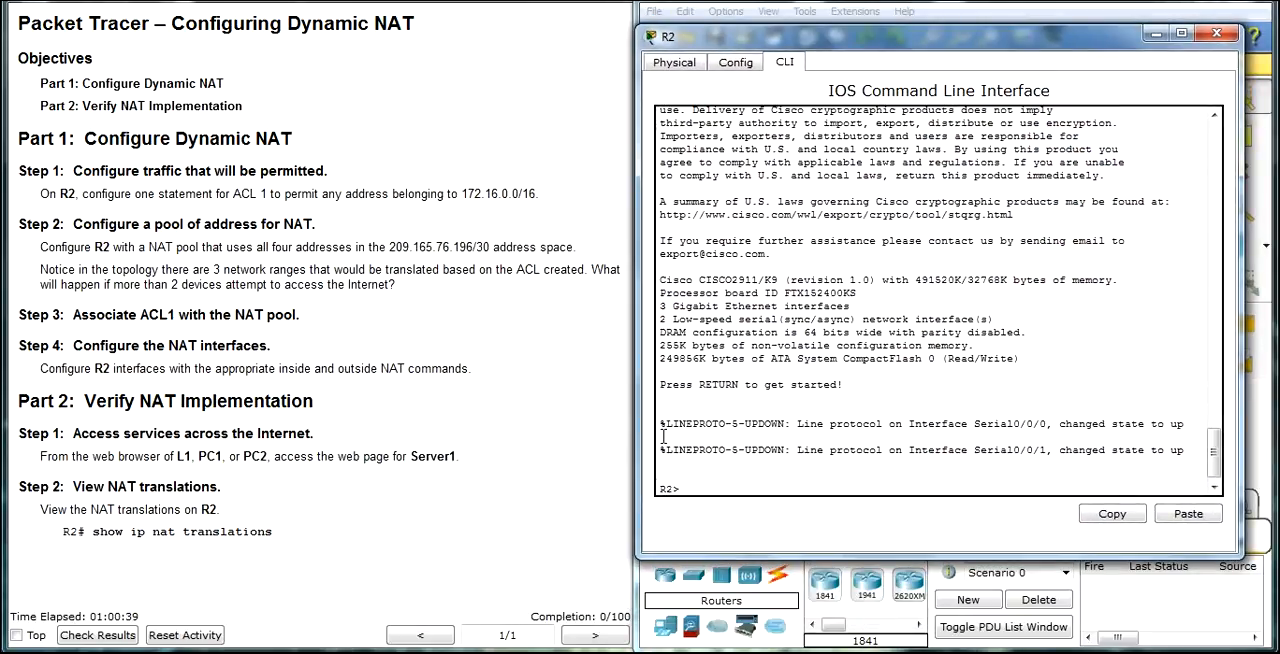
pyautogui.write('en')
pyautogui.press('Return')
pyautogui.write('conf t')
pyautogui.press('Return')
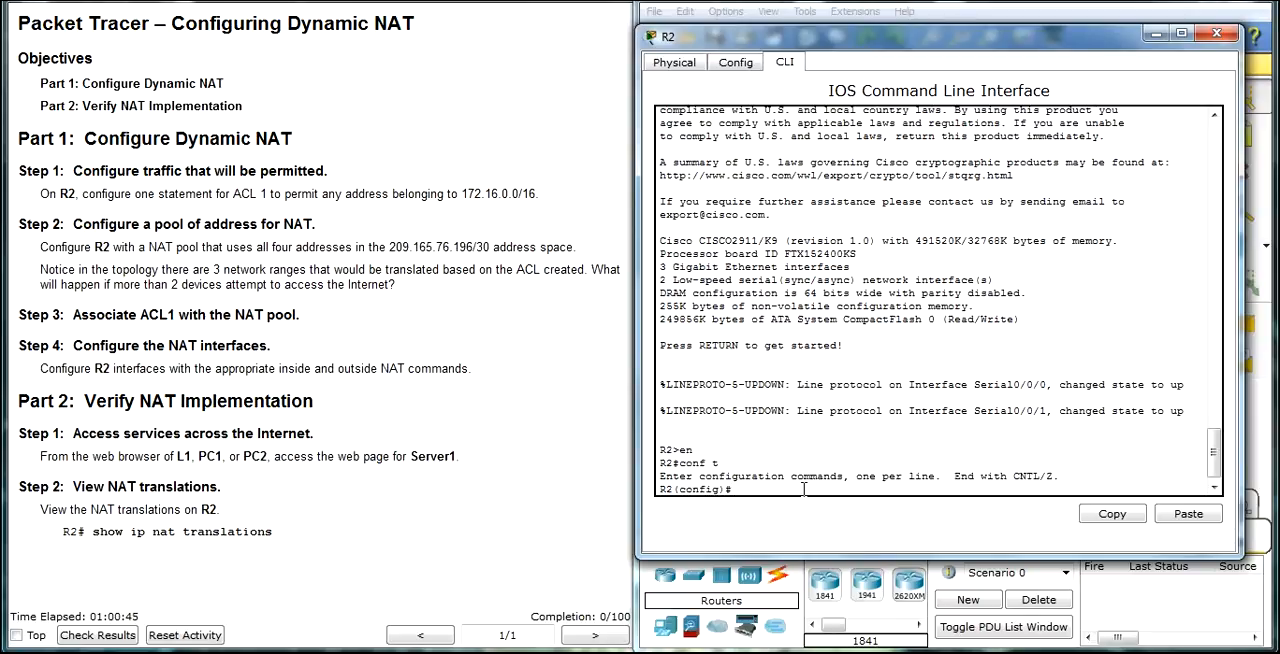
# Step: Create access list 1 on R2 permitting network 172.16.0.0 with wildcard mask 0.0.255.255
pyautogui.write('acc')
pyautogui.press('Tab')
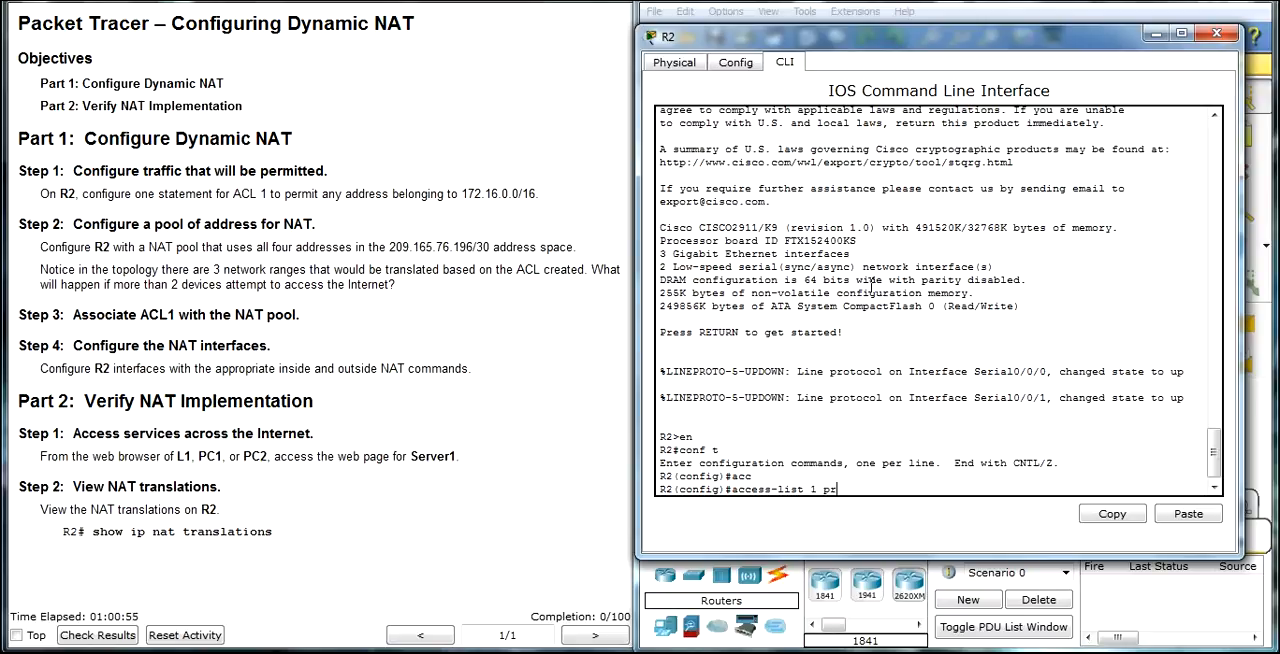
pyautogui.write('1 pr')
pyautogui.press('Tab')
pyautogui.press('BackSpace')
pyautogui.press('Tab')
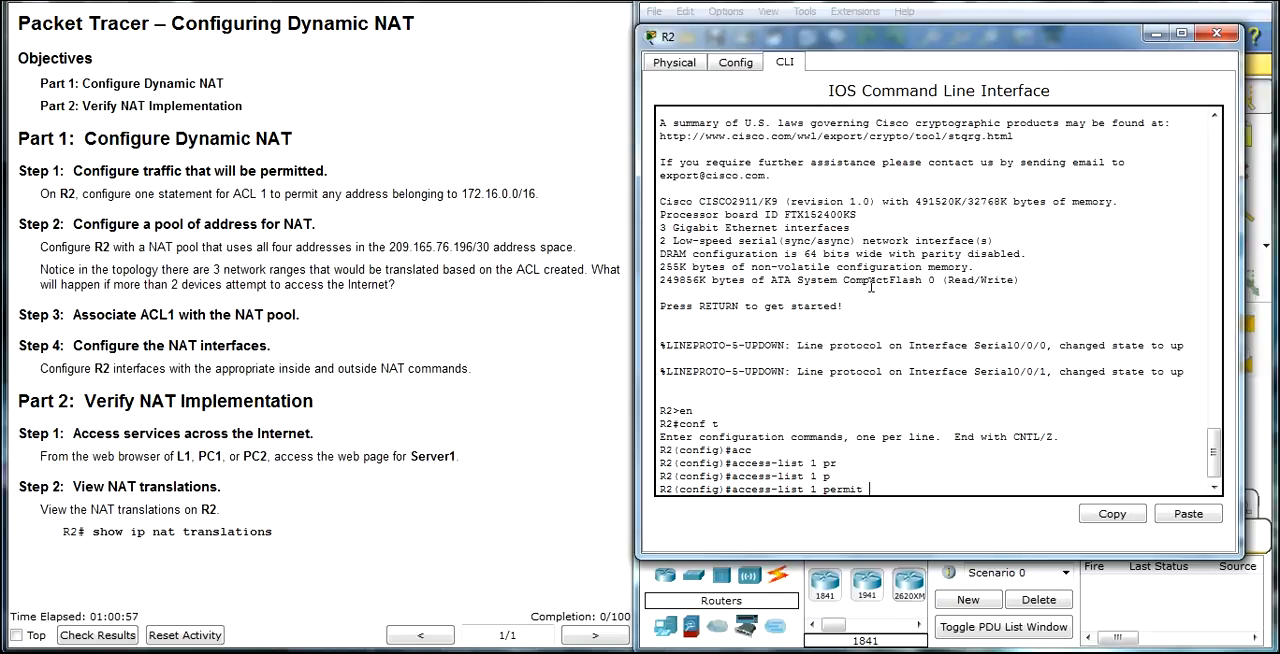
pyautogui.write('172.16.0.0 0.0')
pyautogui.press('BackSpace')
pyautogui.press('BackSpace')
pyautogui.press('BackSpace')
pyautogui.write('5.255')
pyautogui.press('Return')
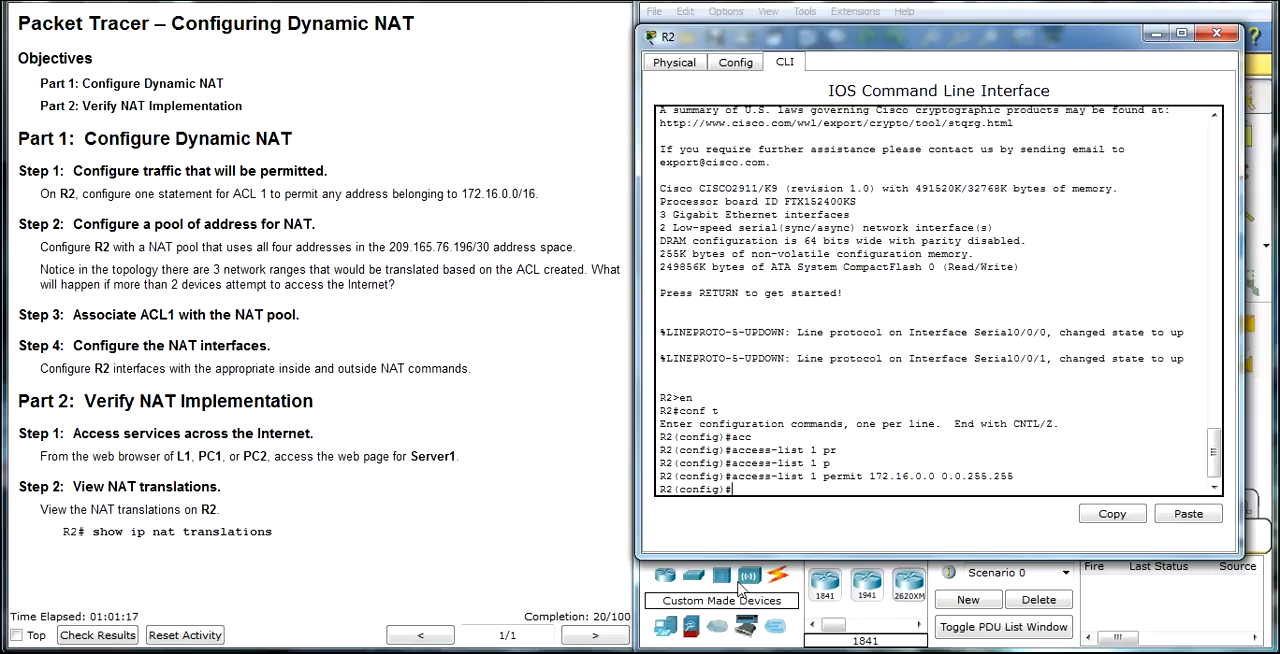
# Step: Begin an IP NAT pool command for a pool named NAT with start address 209.165.76.196
pyautogui.write('at in')
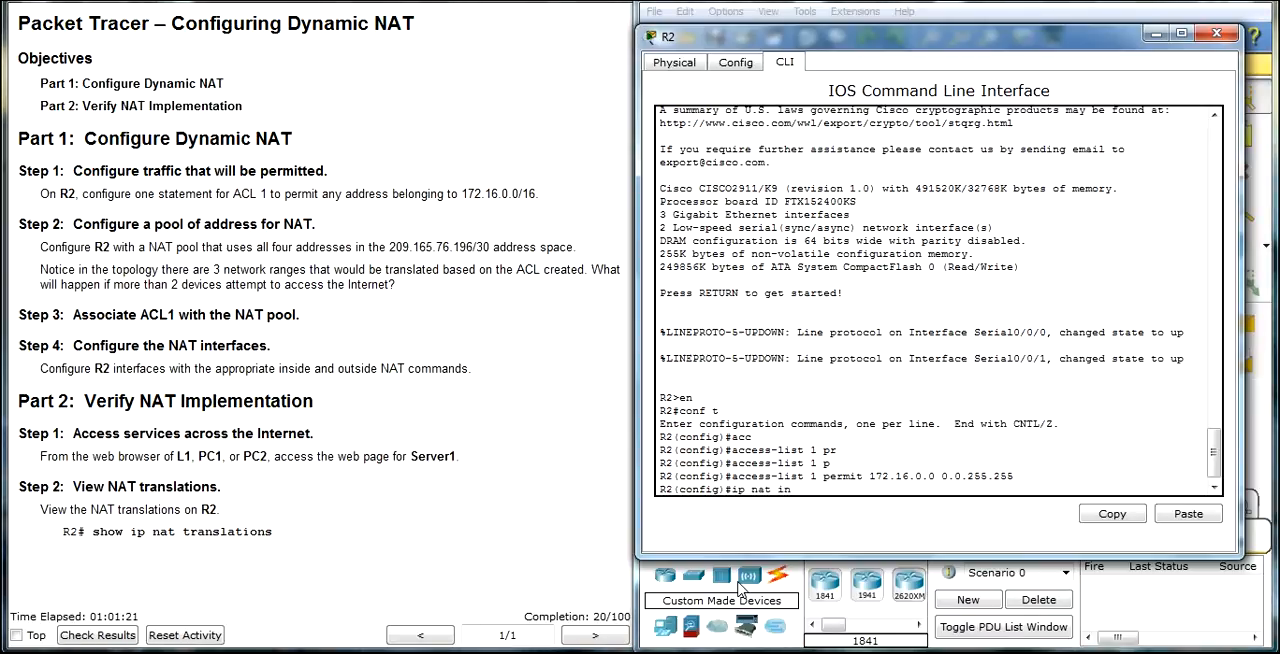
pyautogui.press('Tab')
pyautogui.press('BackSpace')
pyautogui.press('BackSpace')
pyautogui.press('BackSpace')
pyautogui.press('BackSpace')
pyautogui.press('BackSpace')
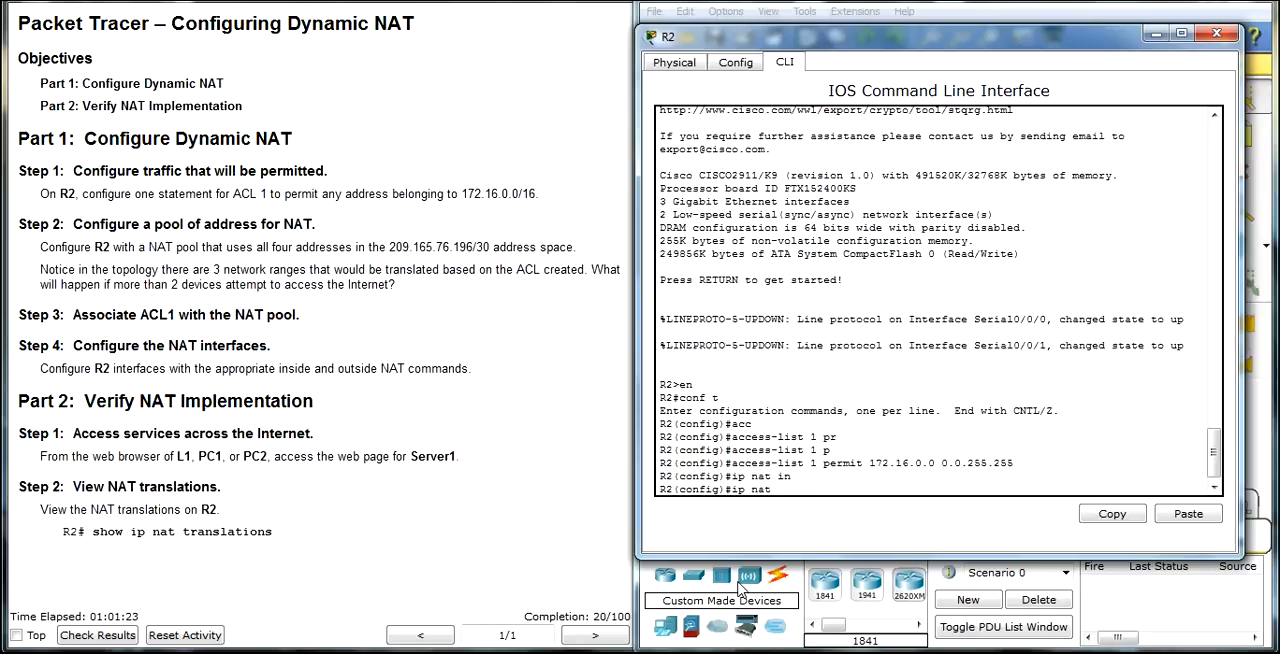
pyautogui.write('po')
pyautogui.press('Tab')
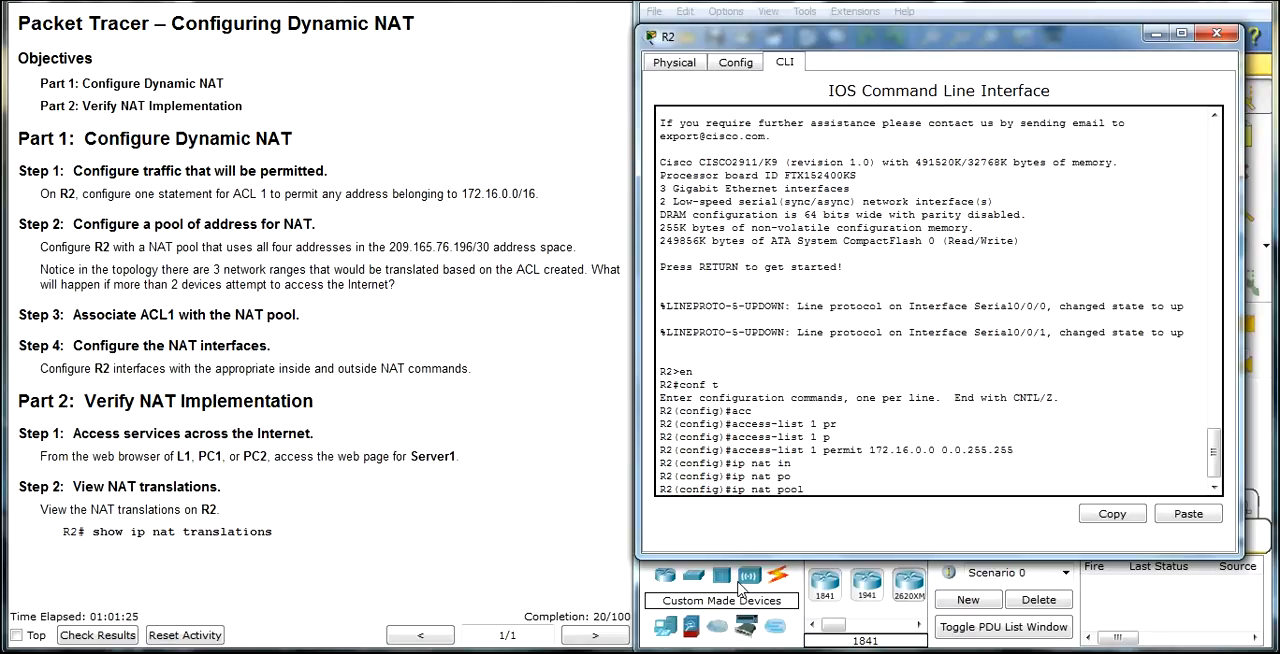
pyautogui.write('NAT')
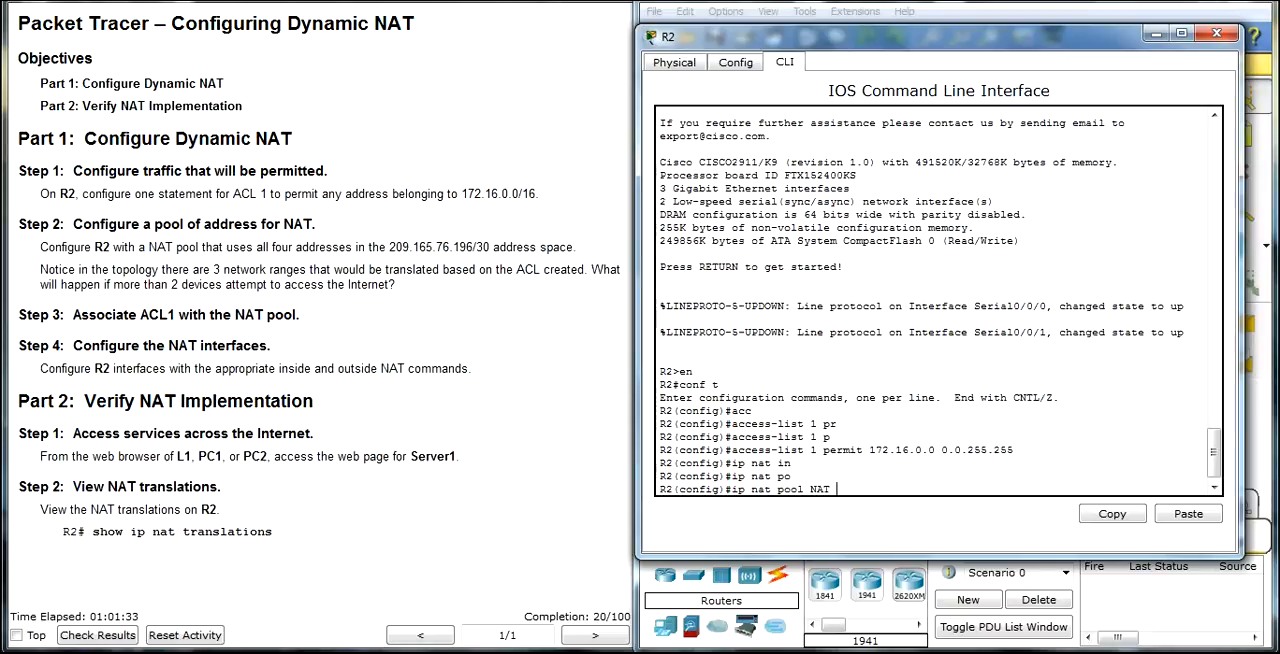
pyautogui.write('209.165.76.196')
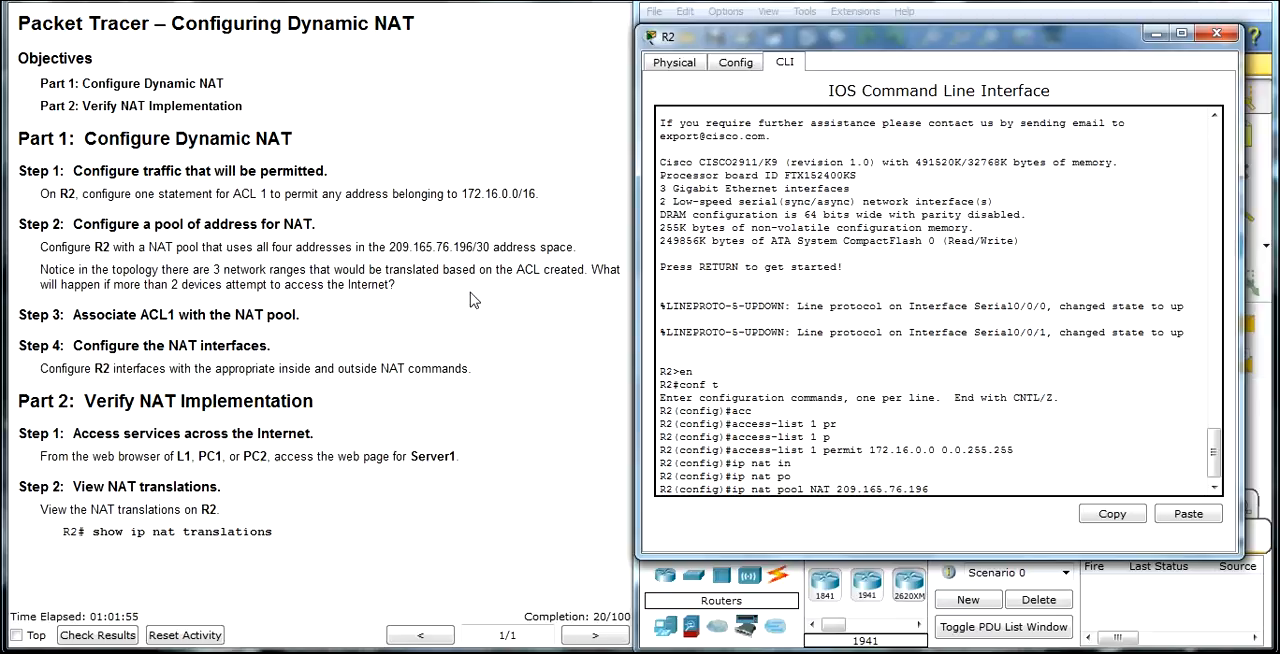
# Step: Complete the NAT pool command with end address 209.165.76.199 and netmask 255.255.255.252, and run it
pyautogui.moveTo(922, 489); pyautogui.dragTo(838, 490)
pyautogui.click(840, 489)
pyautogui.click(912, 489)
pyautogui.rightClick(906, 489)
pyautogui.click(920, 489)
pyautogui.rightClick(852, 489)
pyautogui.click(889, 501)
pyautogui.click(944, 489)
pyautogui.click(1175, 516)
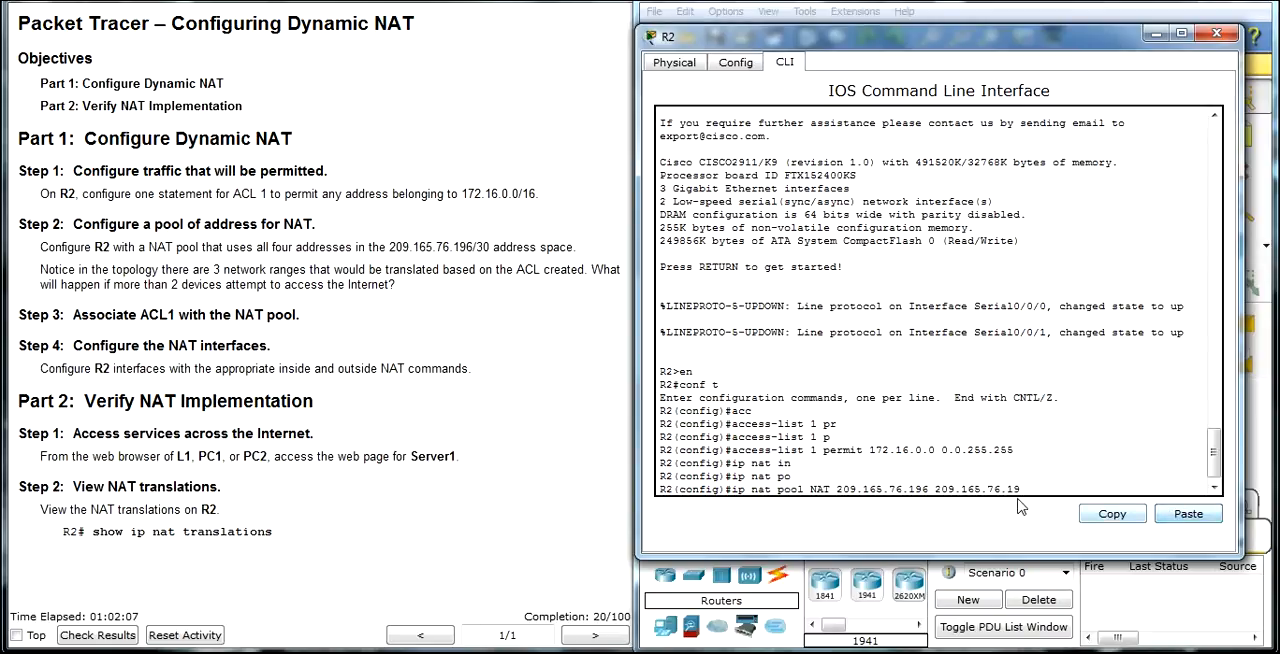
pyautogui.write('9 net')
pyautogui.press('Tab')
pyautogui.write('255.')
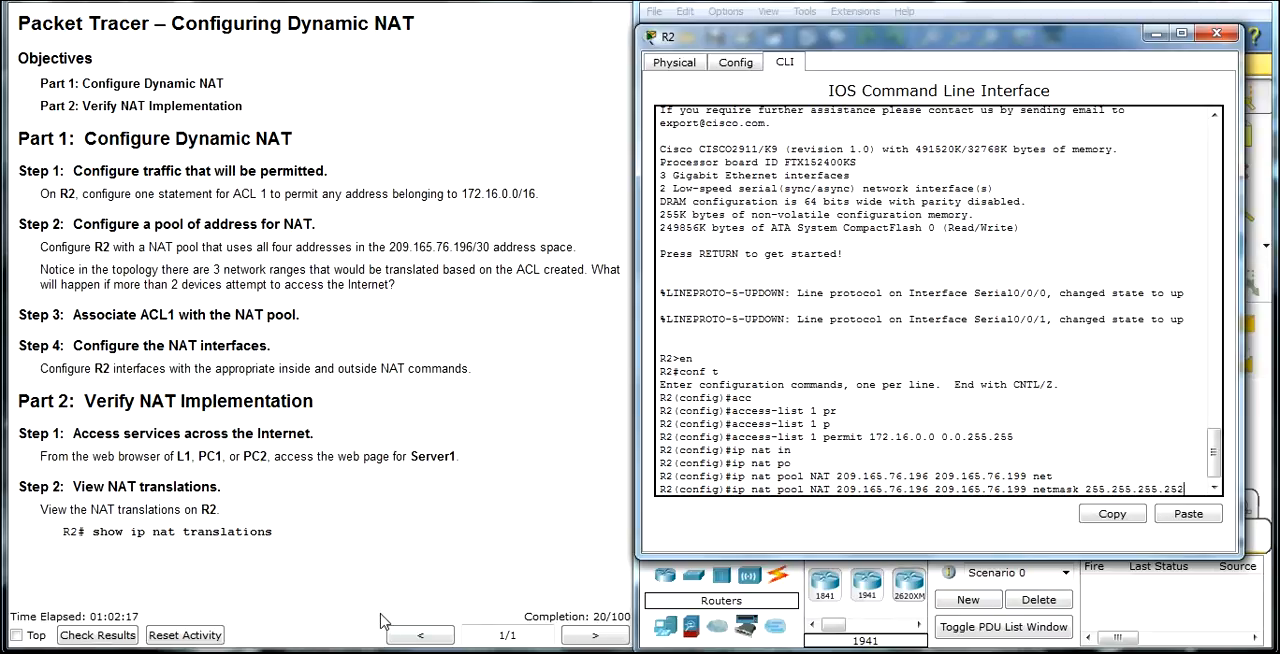
pyautogui.press('Return')
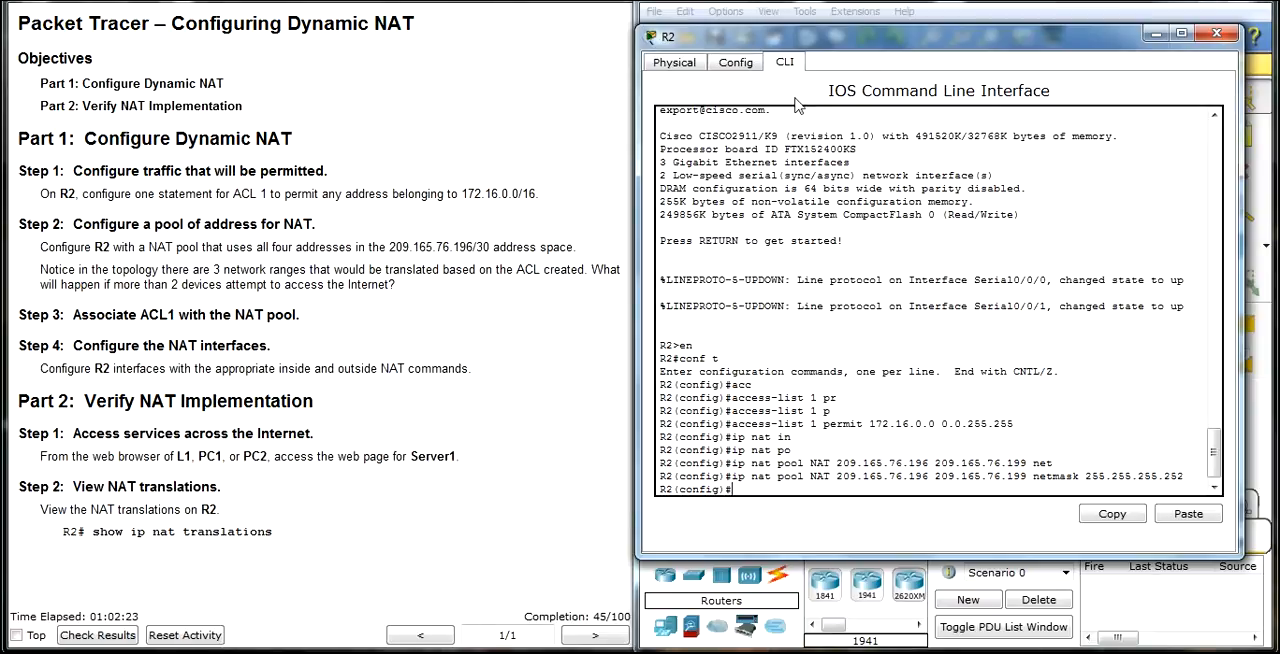
pyautogui.moveTo(888, 36); pyautogui.dragTo(870, 520)
pyautogui.click(958, 208)
pyautogui.moveTo(881, 187); pyautogui.dragTo(905, 310)
pyautogui.moveTo(771, 123); pyautogui.dragTo(798, 196)
pyautogui.moveTo(685, 358); pyautogui.dragTo(841, 420)
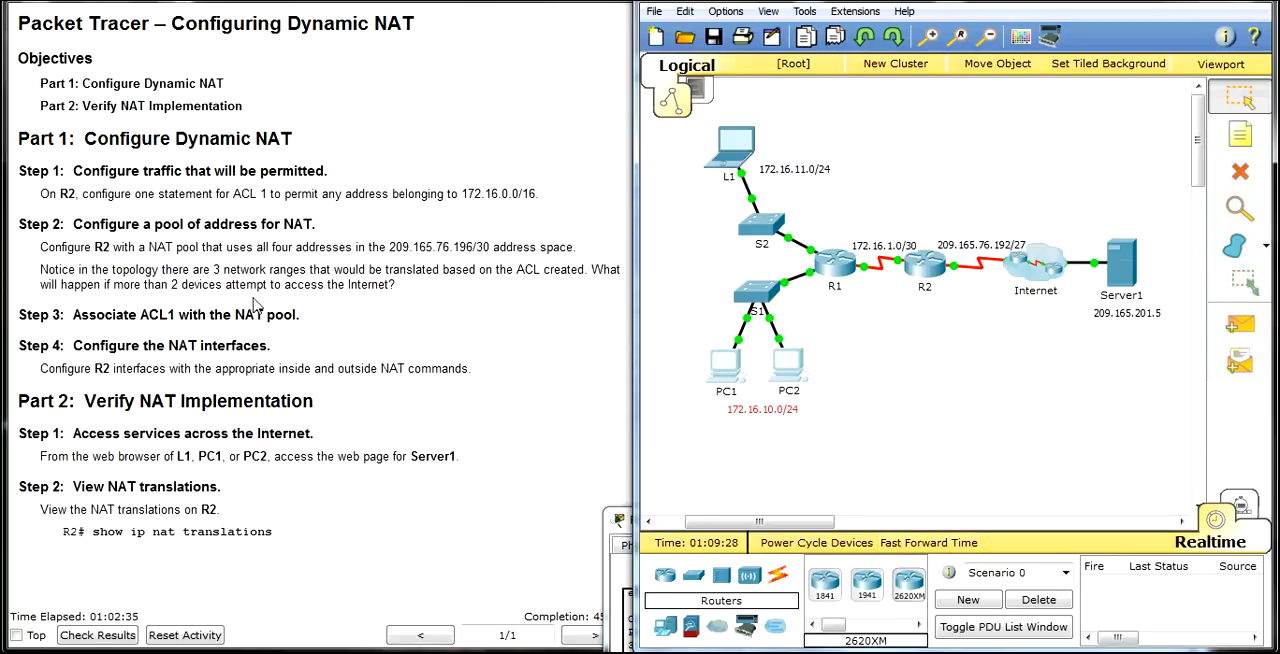
# Step: Bring back R2's command line and associate access list 1 with pool NAT as the inside source translation
pyautogui.click(634, 524)
pyautogui.moveTo(950, 524); pyautogui.dragTo(964, 67)
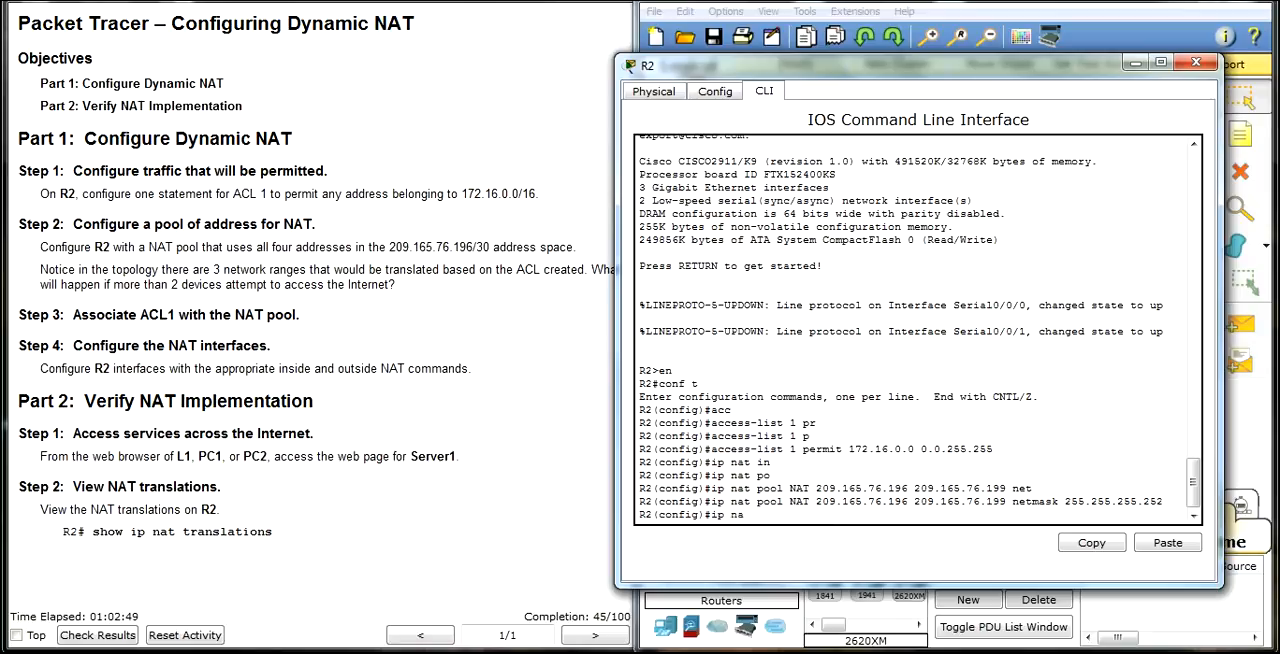
pyautogui.press('Tab')
pyautogui.press('Tab')
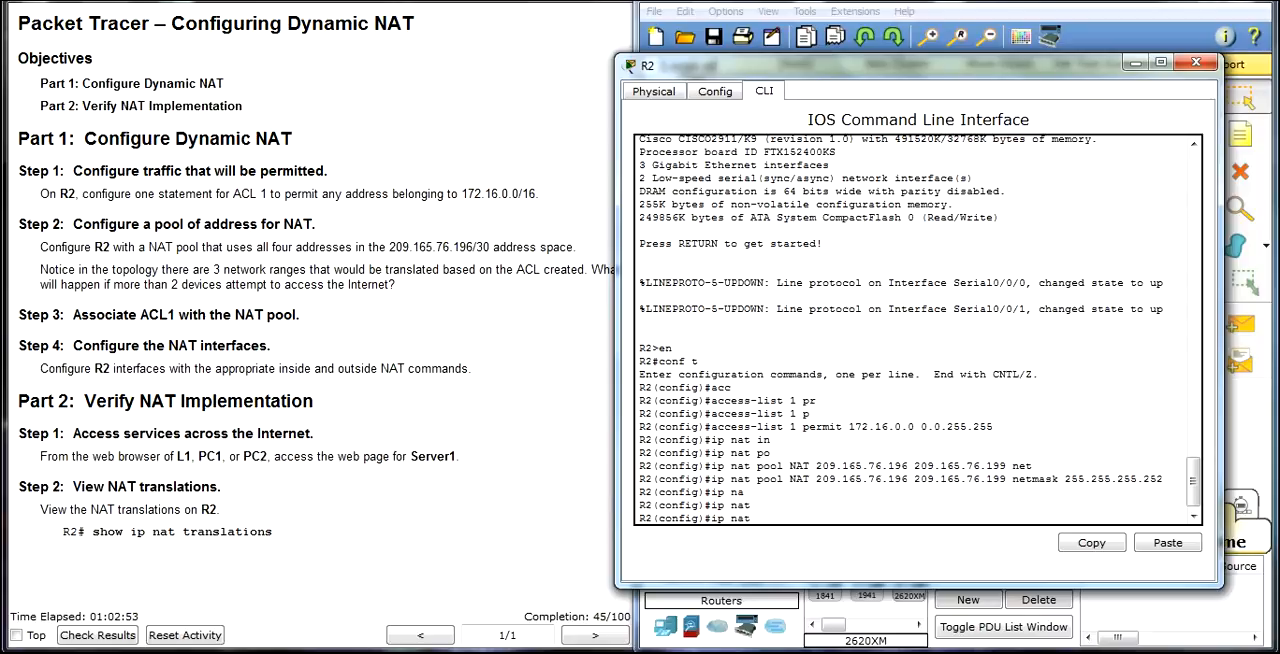
pyautogui.write('in')
pyautogui.press('Tab')
pyautogui.write('s')
pyautogui.press('Tab')
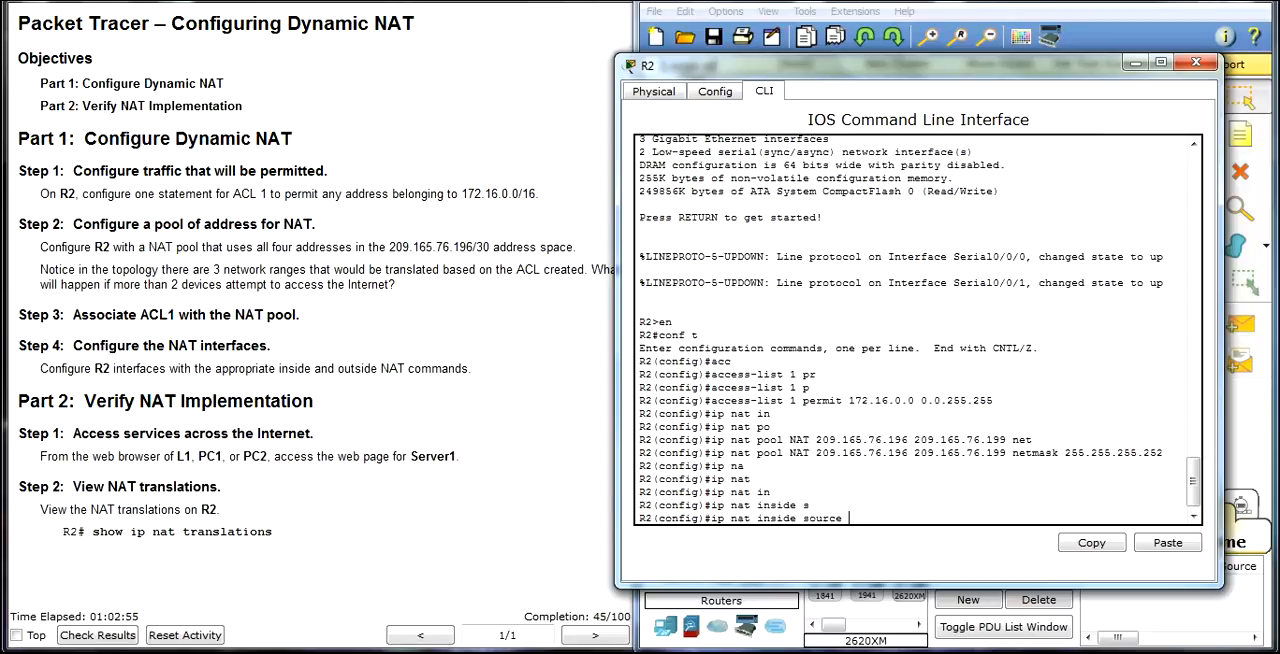
pyautogui.write('l')
pyautogui.press('Tab')
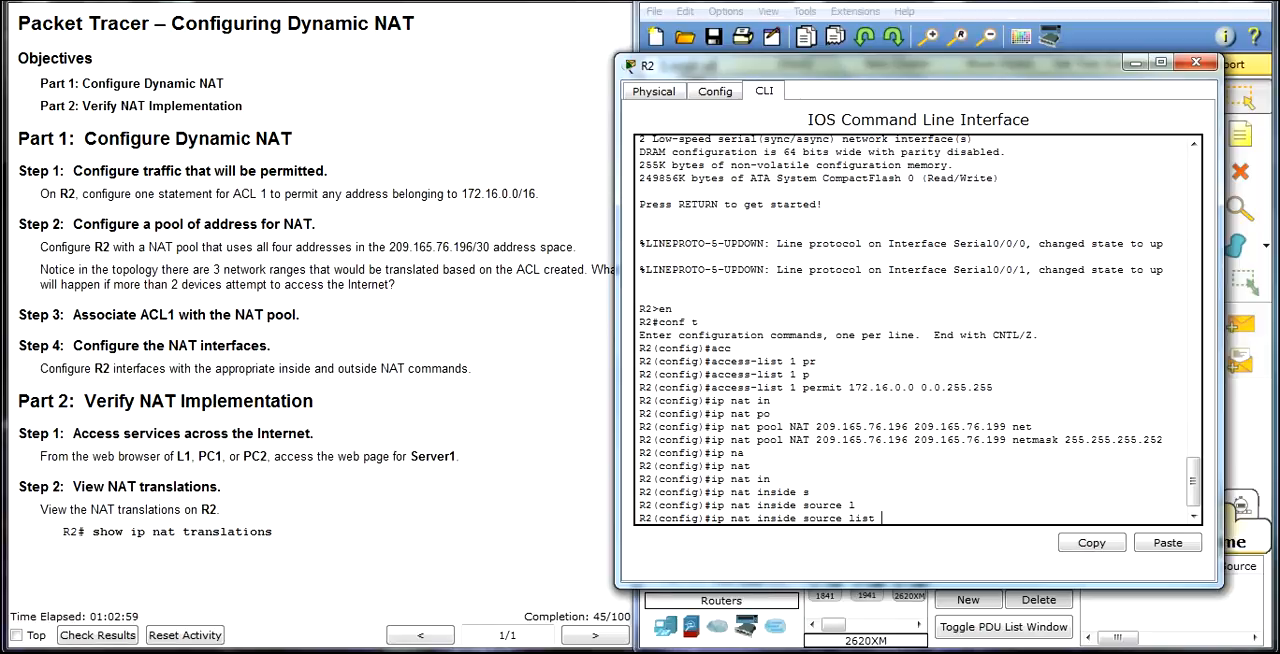
pyautogui.write('1 pool NAT')
pyautogui.press('Return')
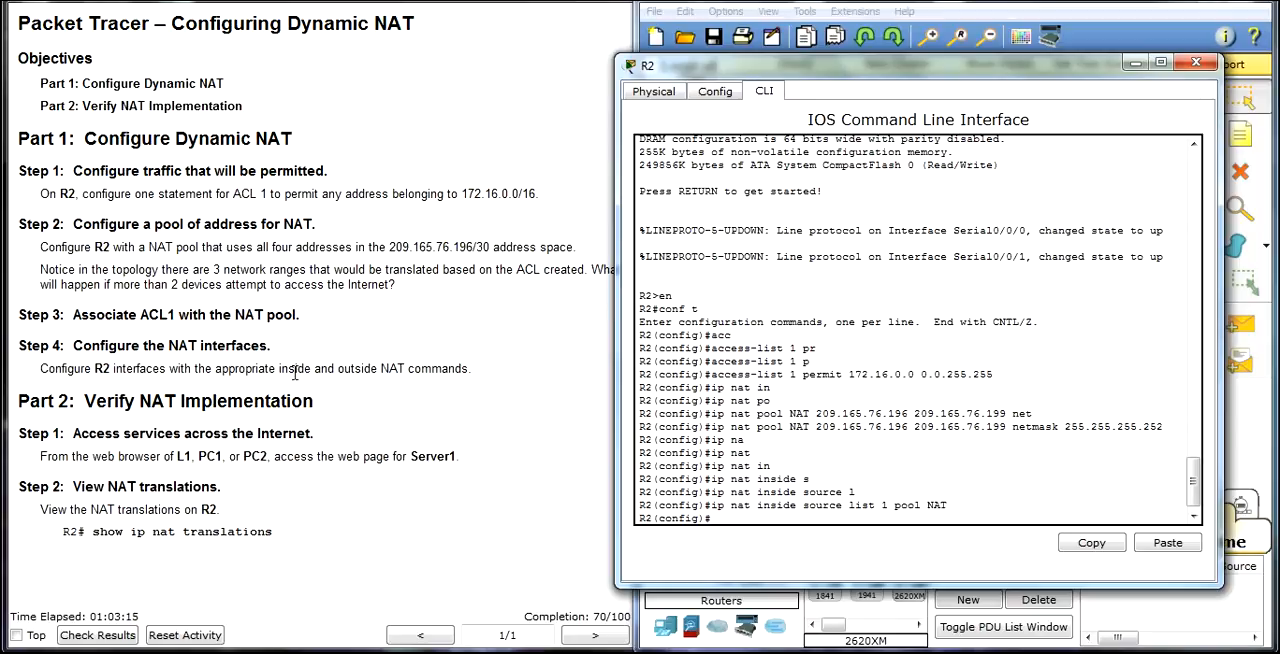
# Step: Examine R2's links in the topology to tell the NAT inside side from the outside side
pyautogui.moveTo(1046, 67); pyautogui.dragTo(420, 72)
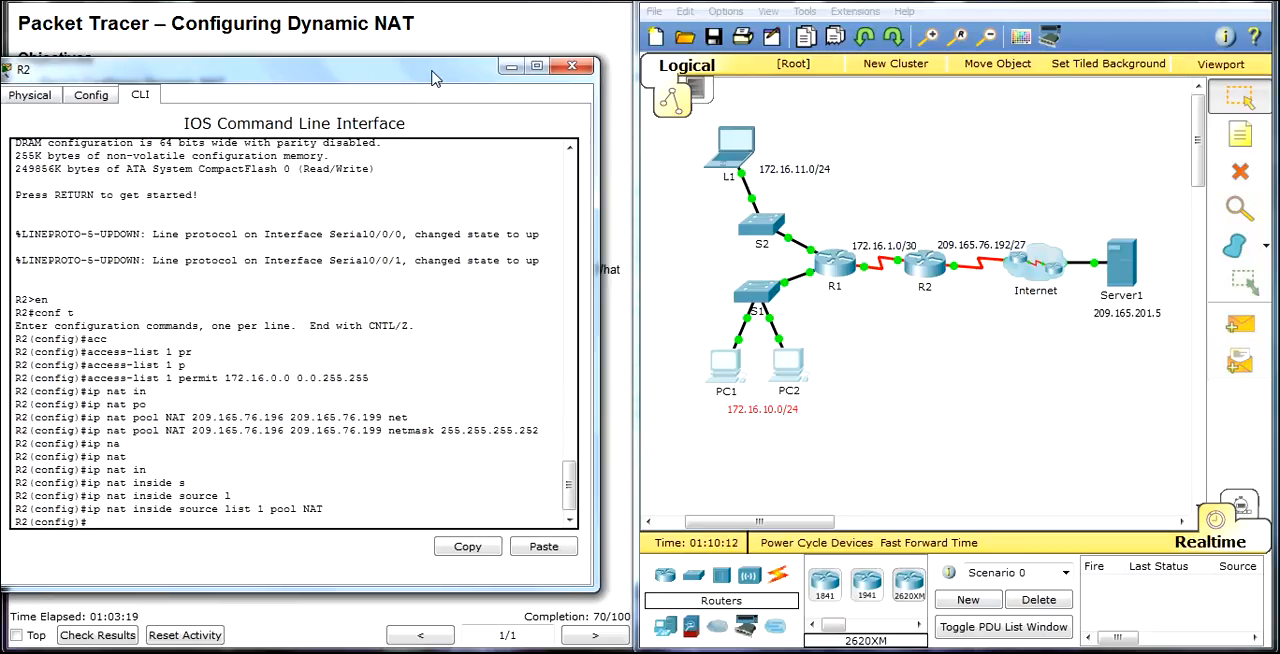
pyautogui.moveTo(894, 474); pyautogui.dragTo(680, 120)
pyautogui.moveTo(888, 250); pyautogui.dragTo(901, 267)
pyautogui.click(1041, 346)
pyautogui.click(1025, 345)
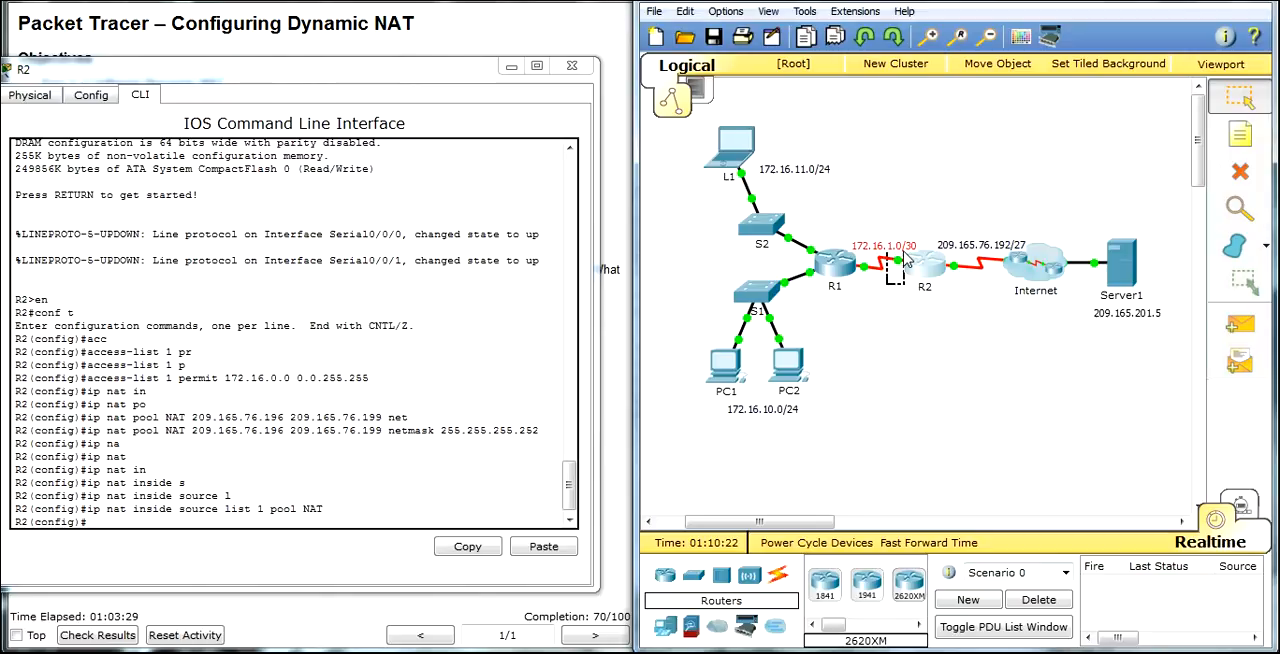
pyautogui.moveTo(904, 259); pyautogui.dragTo(890, 284)
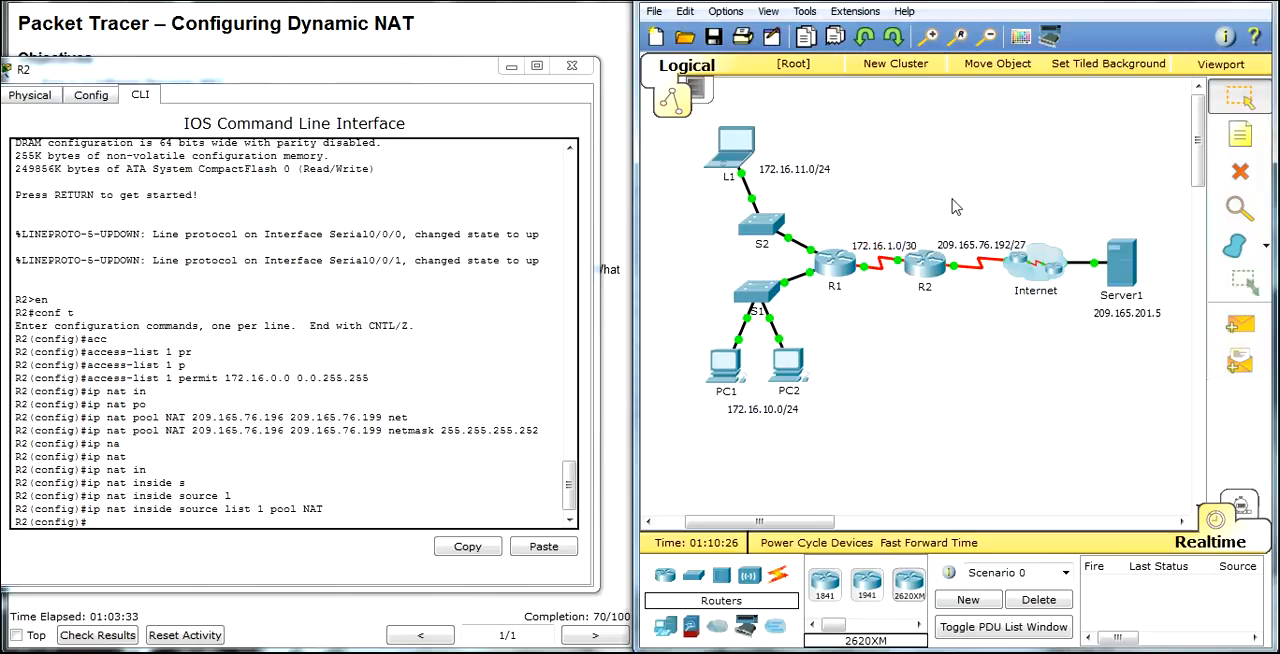
pyautogui.moveTo(942, 177); pyautogui.dragTo(991, 206)
pyautogui.moveTo(962, 286); pyautogui.dragTo(970, 312)
pyautogui.moveTo(404, 77); pyautogui.dragTo(807, 48)
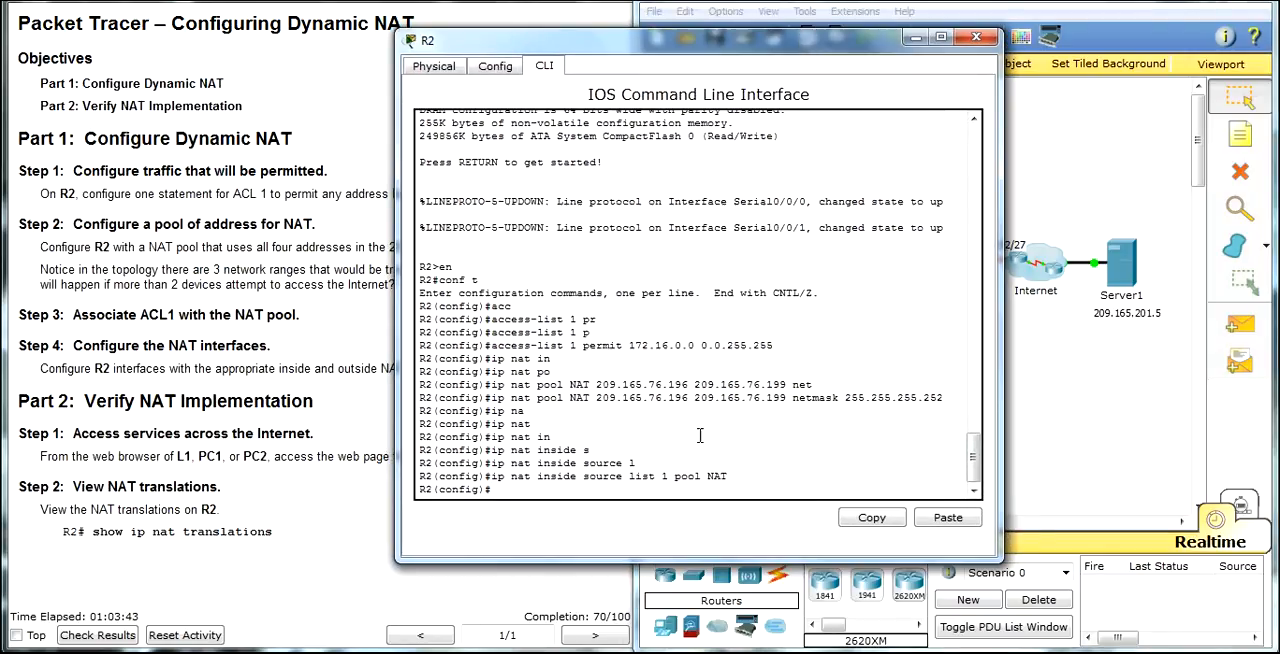
# Step: Check R2's port addresses in the topology and configure interface s0/0/1 as the NAT inside interface
pyautogui.write('int')
pyautogui.moveTo(872, 45); pyautogui.dragTo(582, 72)
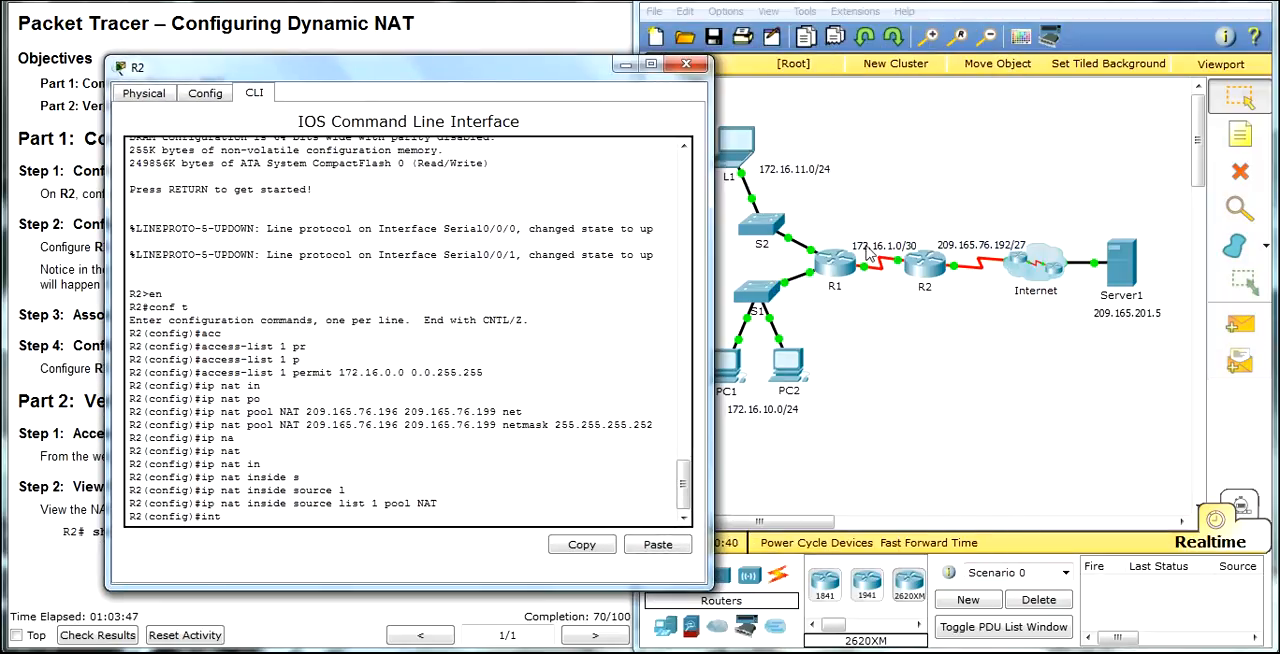
pyautogui.click(884, 205)
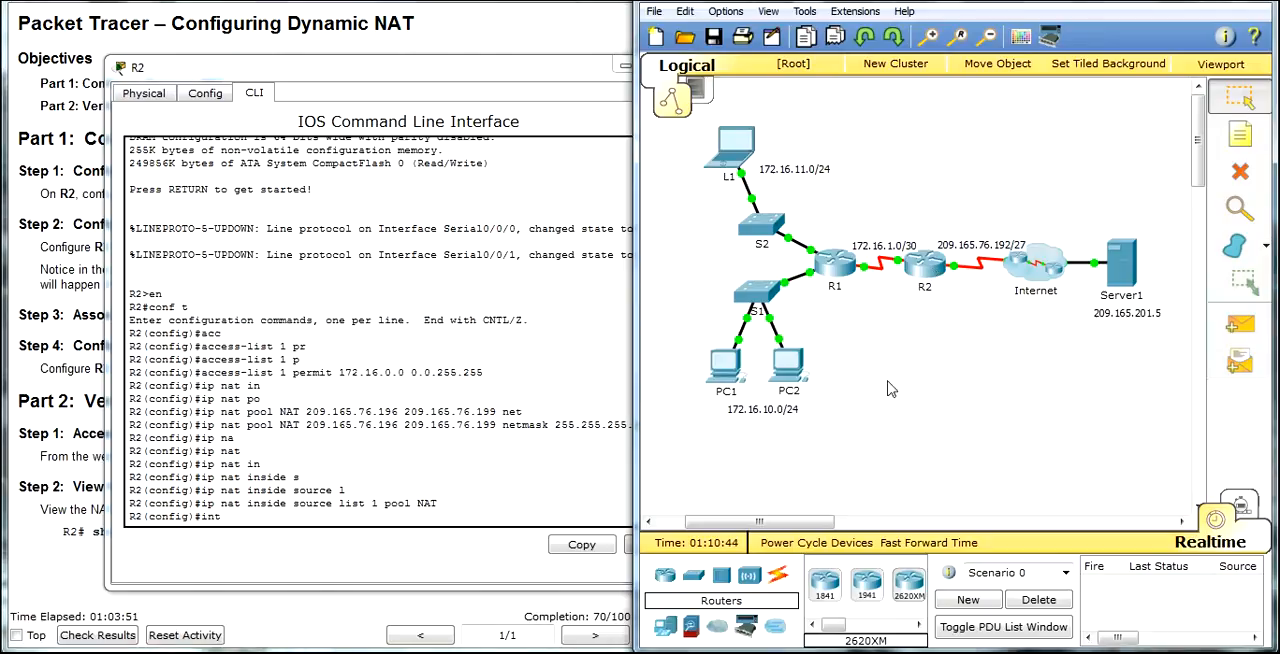
pyautogui.moveTo(926, 283)
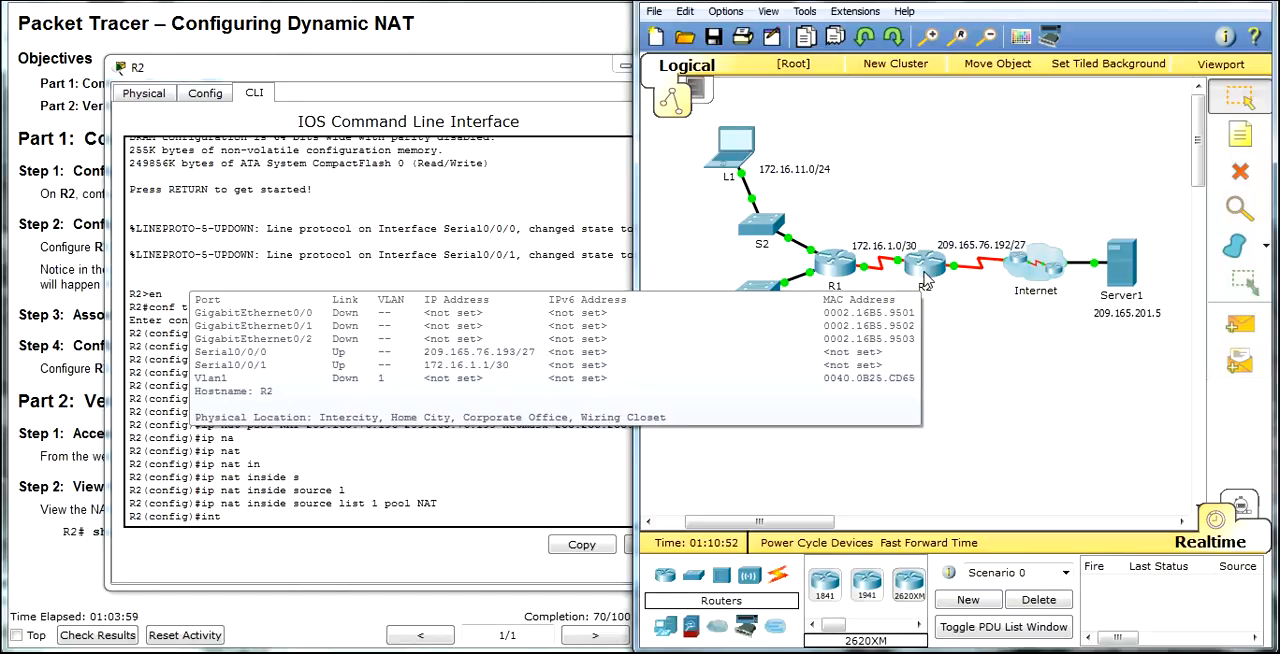
pyautogui.click(264, 520)
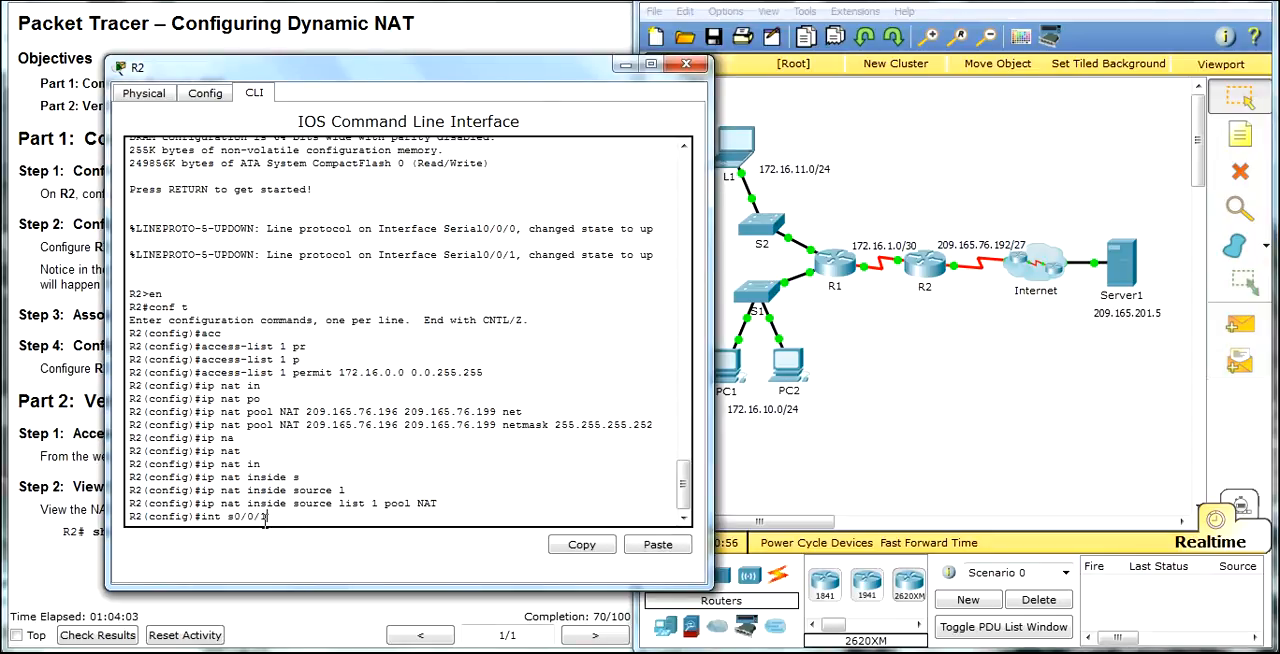
pyautogui.write('int s0/0/1')
pyautogui.press('Return')
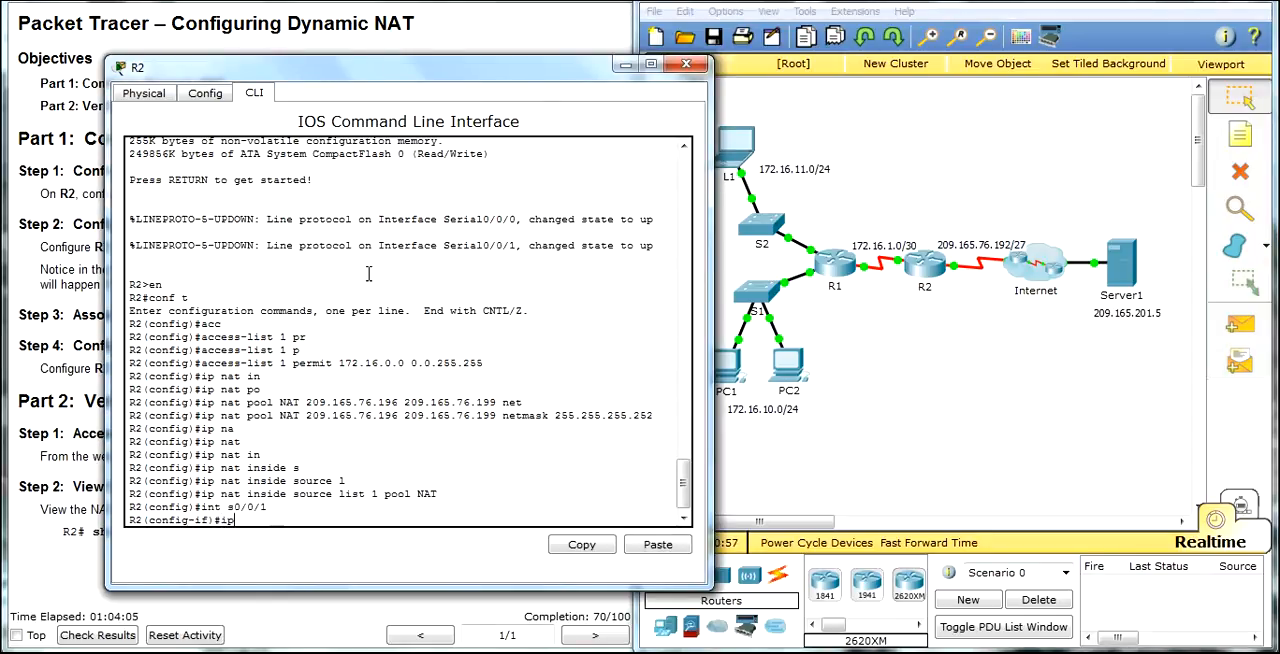
pyautogui.write('ip nat in')
pyautogui.press('Tab')
pyautogui.press('Return')
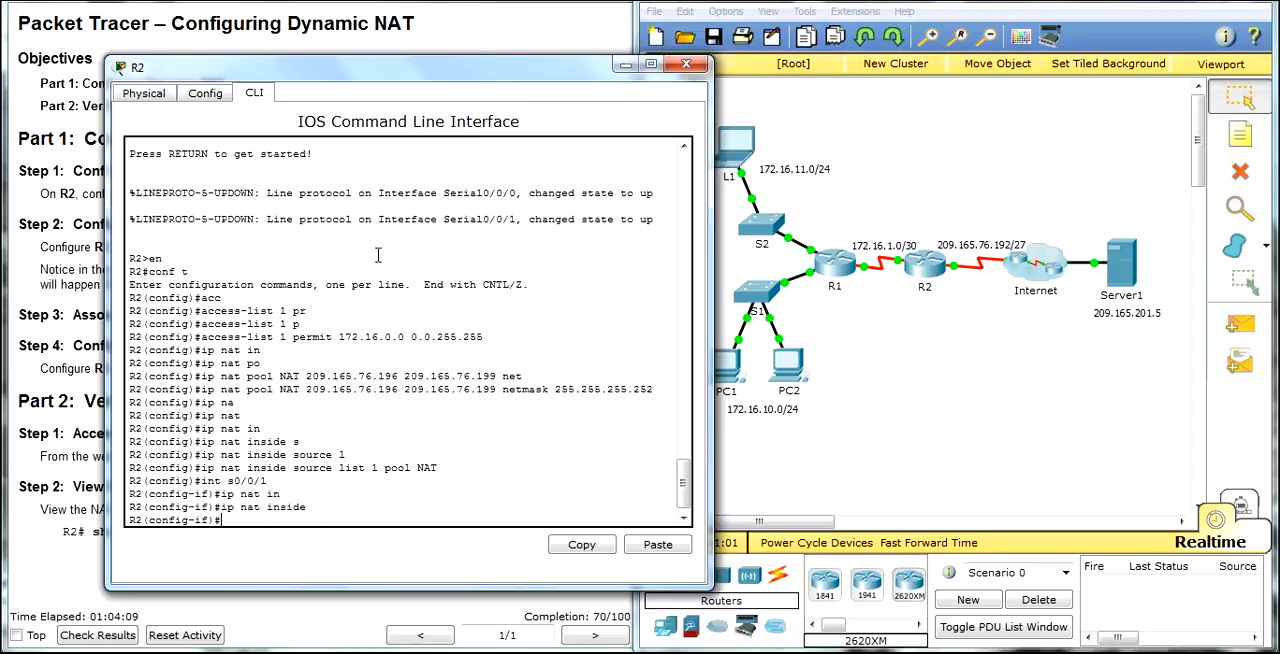
# Step: Configure R2's interface s0/0/0 as the NAT outside interface, and close the R2 window
pyautogui.press('Up')
pyautogui.press('Up')
pyautogui.press('Up')
pyautogui.press('Return')
pyautogui.press('Up')
pyautogui.press('Up')
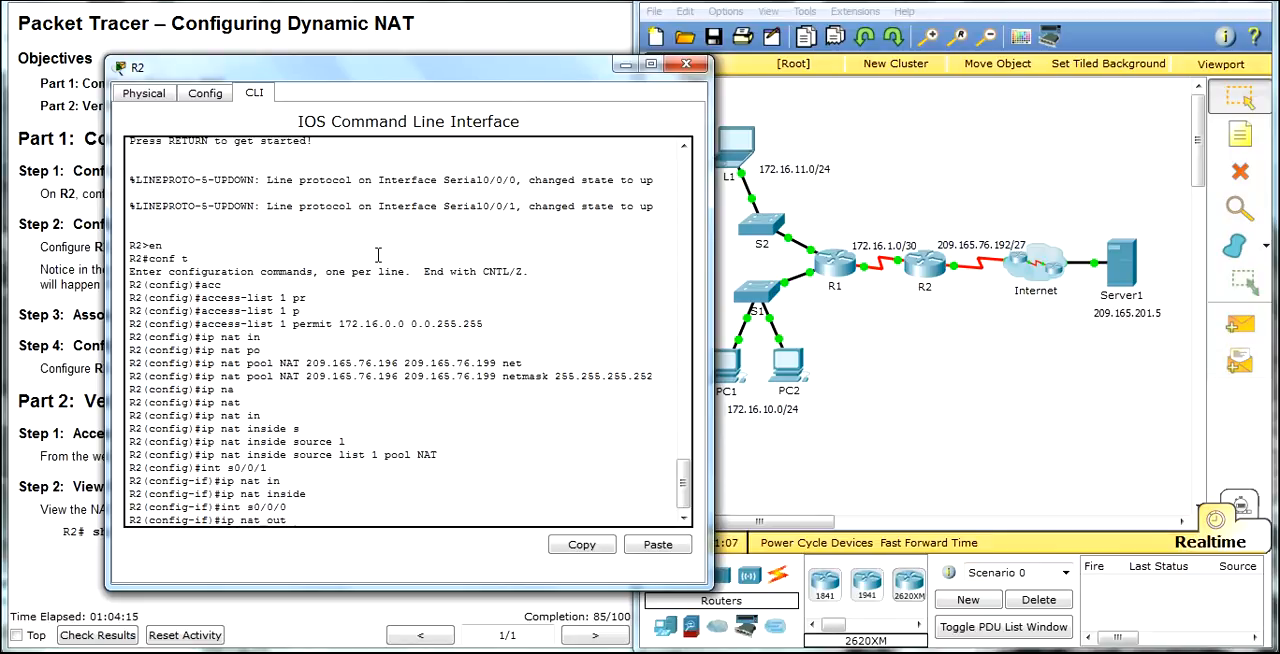
pyautogui.press('Return')
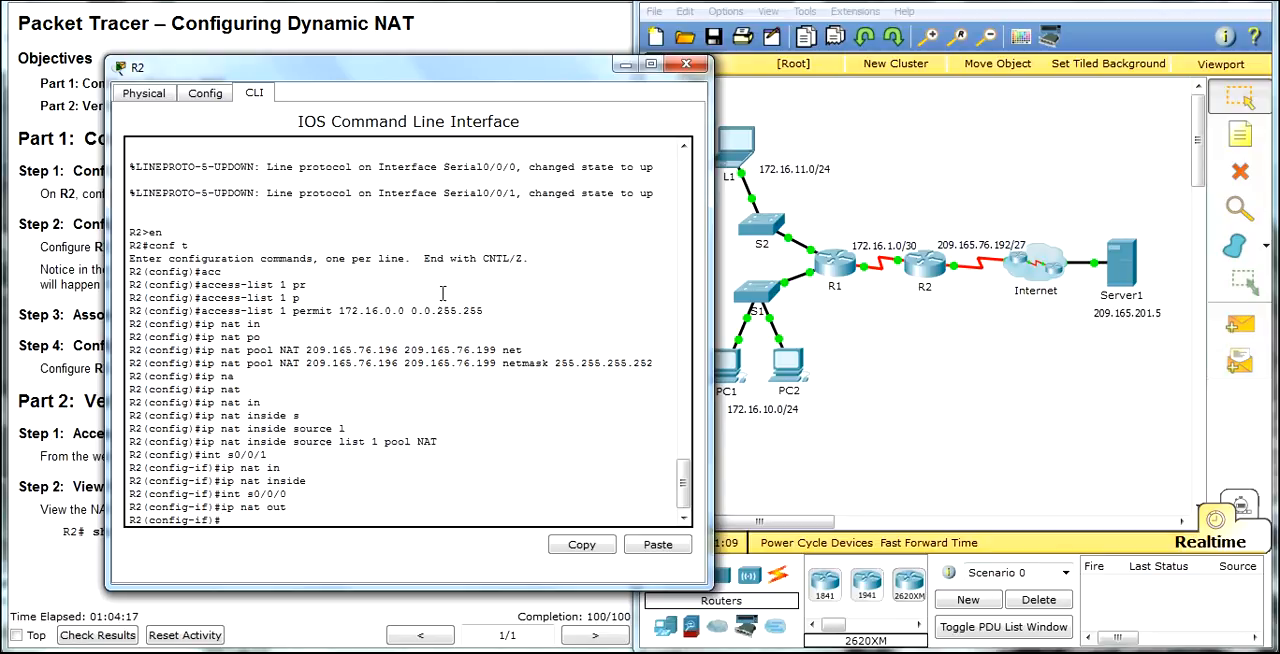
pyautogui.moveTo(542, 70); pyautogui.dragTo(608, 48)
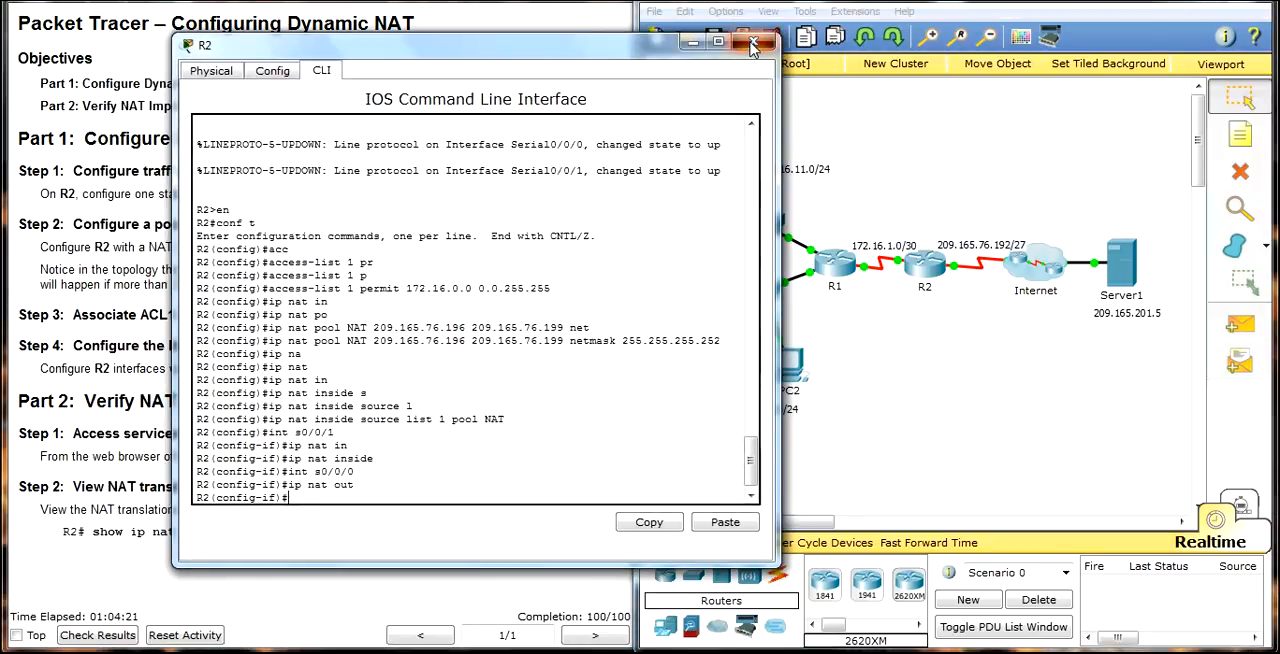
pyautogui.click(753, 47)
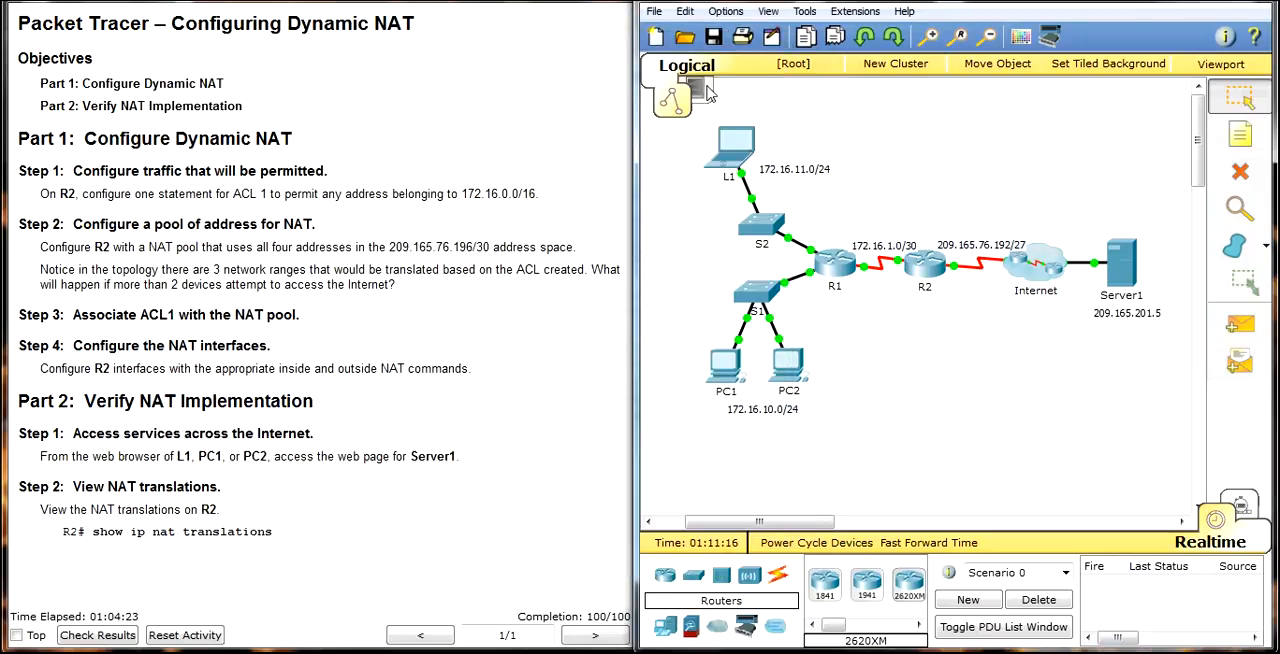
# Step: Open the web browser on laptop L1, enter 209.165.201.5 as the URL and copy the address
pyautogui.click(710, 150)
pyautogui.moveTo(578, 100); pyautogui.dragTo(312, 27)
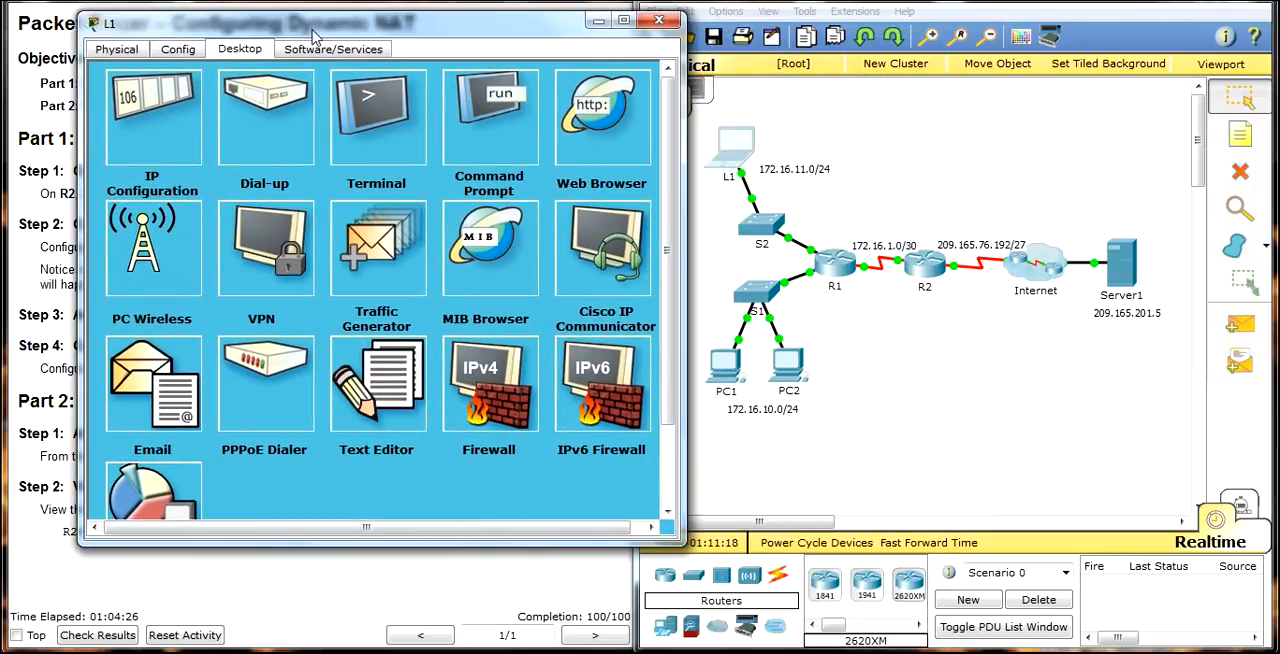
pyautogui.click(591, 121)
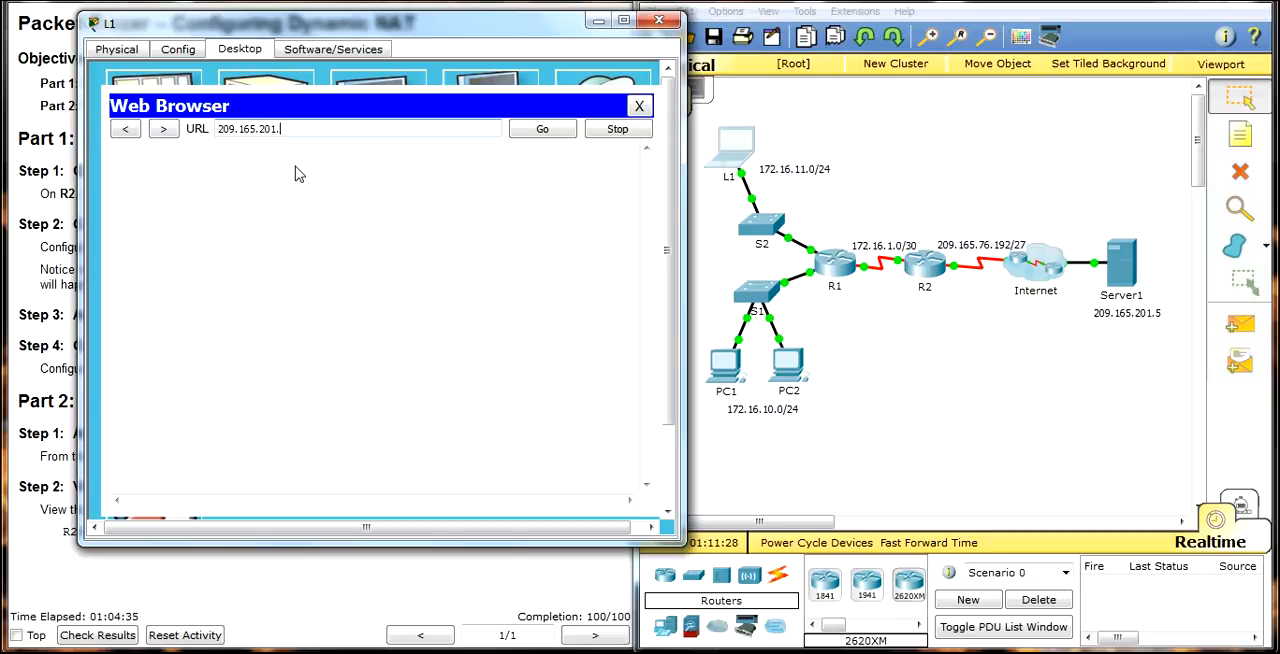
pyautogui.moveTo(308, 129); pyautogui.dragTo(212, 130)
pyautogui.hotkey('ctrl', 'c')
pyautogui.rightClick(246, 127)
pyautogui.click(300, 208)
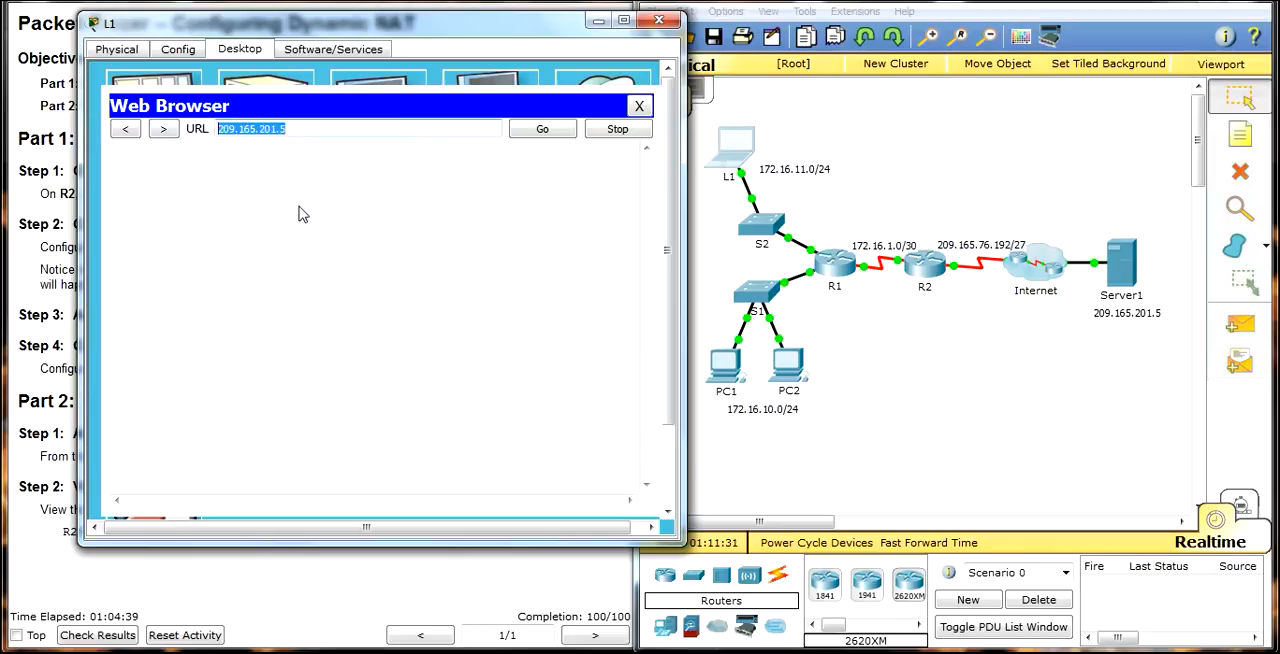
# Step: Replace PC2's IP configuration view with its web browser, paste 209.165.201.5 as the URL, and move the window clear of the topology
pyautogui.click(775, 378)
pyautogui.click(450, 212)
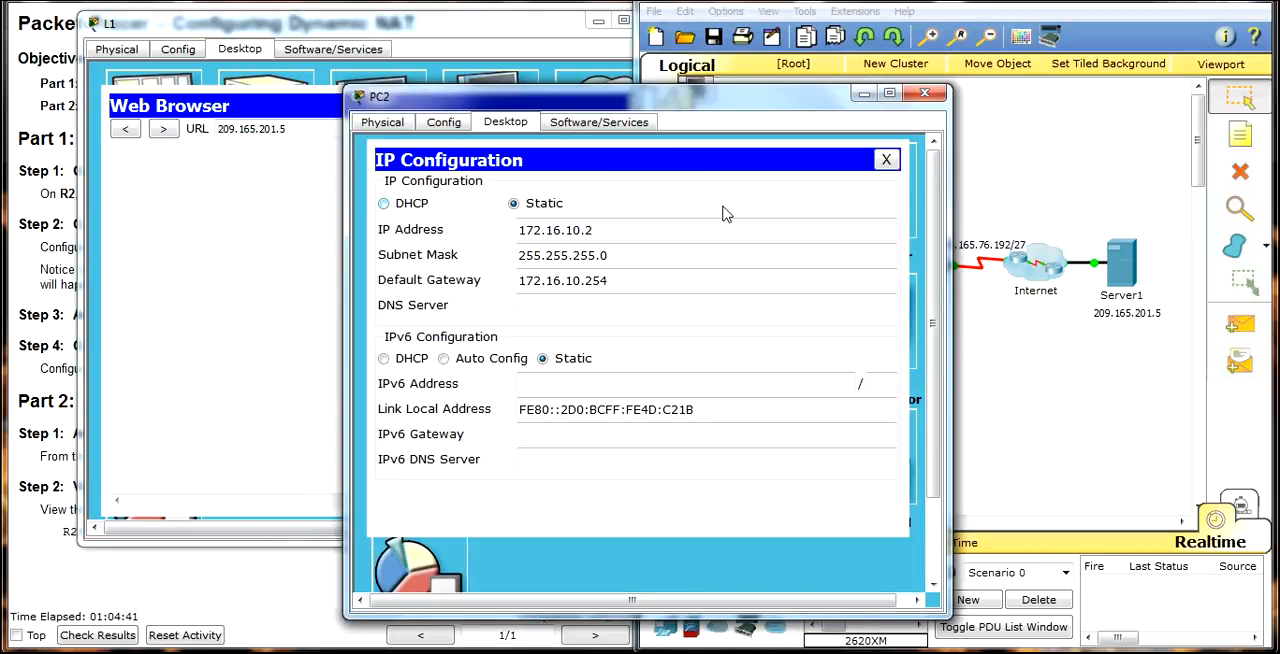
pyautogui.click(904, 177)
pyautogui.click(845, 195)
pyautogui.rightClick(590, 201)
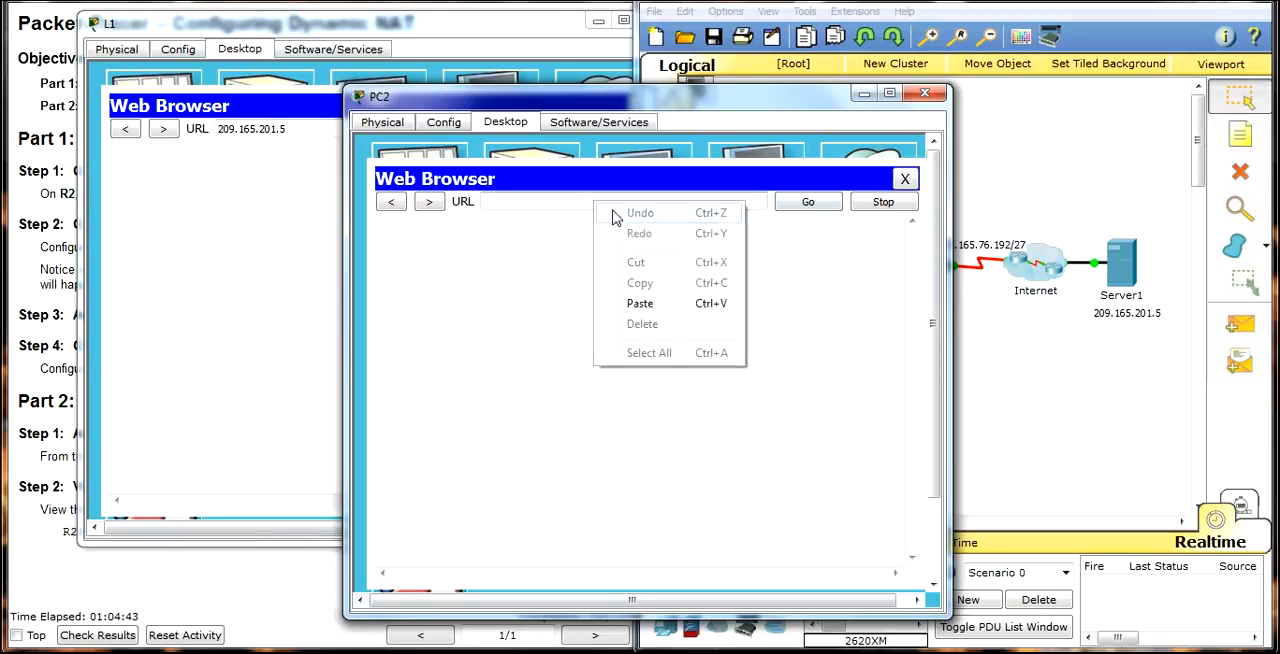
pyautogui.click(628, 300)
pyautogui.moveTo(750, 100); pyautogui.dragTo(313, 275)
# Step: Open the web browser on PC1, paste 209.165.201.5 as the URL, and move the window clear of the topology
pyautogui.click(742, 357)
pyautogui.click(864, 196)
pyautogui.rightClick(628, 202)
pyautogui.click(686, 309)
pyautogui.moveTo(645, 108); pyautogui.dragTo(520, 280)
# Step: Switch to Simulation mode, make all event types visible, and move the simulation panel out of the way
pyautogui.click(1215, 541)
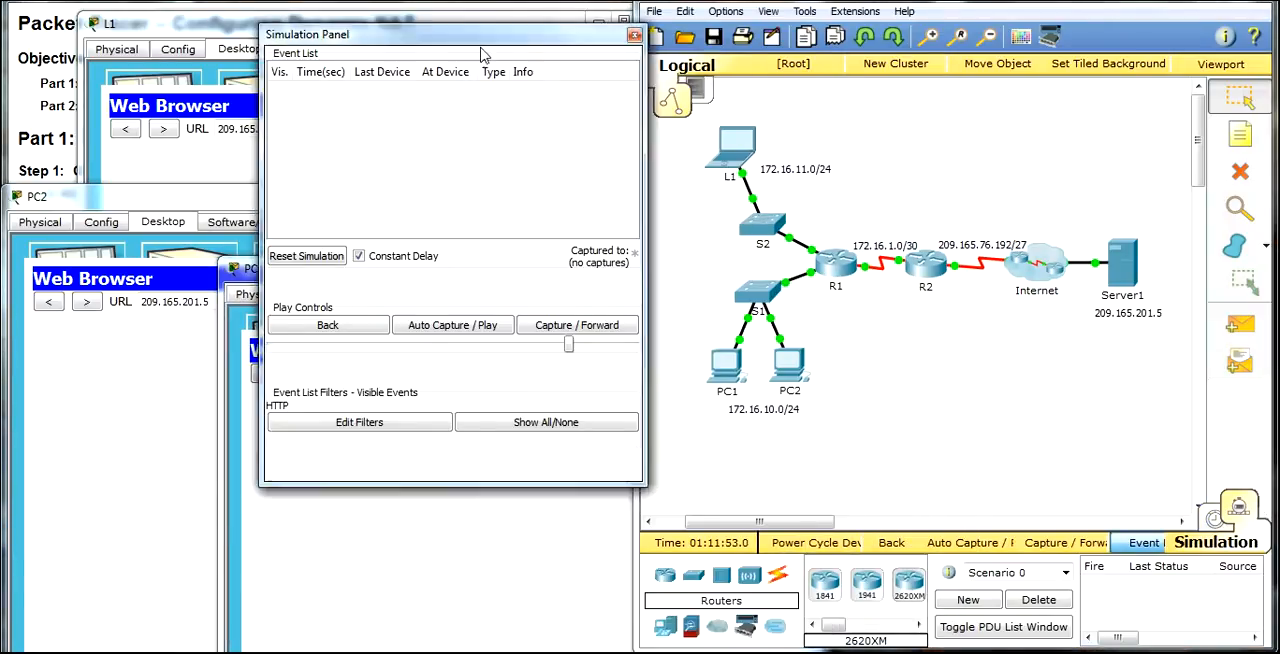
pyautogui.moveTo(465, 42); pyautogui.dragTo(915, 112)
pyautogui.click(965, 493)
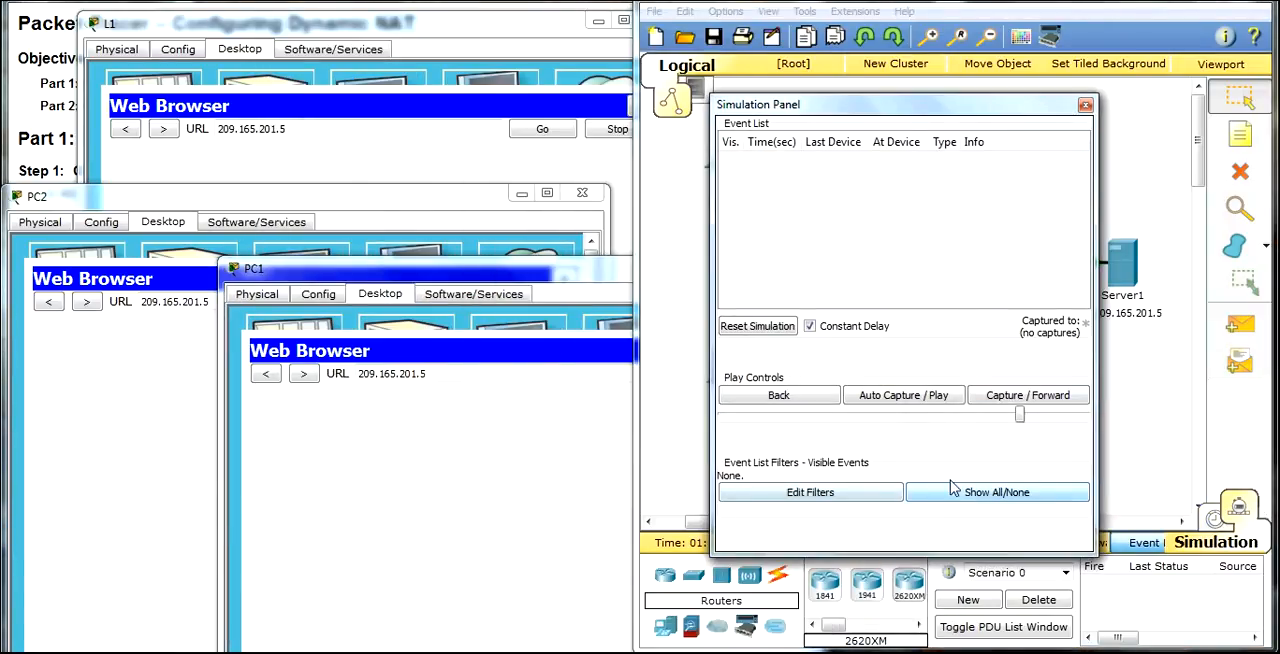
pyautogui.click(968, 493)
pyautogui.moveTo(884, 112); pyautogui.dragTo(1079, 531)
# Step: Request Server1's web page from the browsers of PC1, PC2 and L1 in turn
pyautogui.moveTo(527, 266); pyautogui.dragTo(326, 182)
pyautogui.click(497, 290)
pyautogui.moveTo(495, 187); pyautogui.dragTo(500, 351)
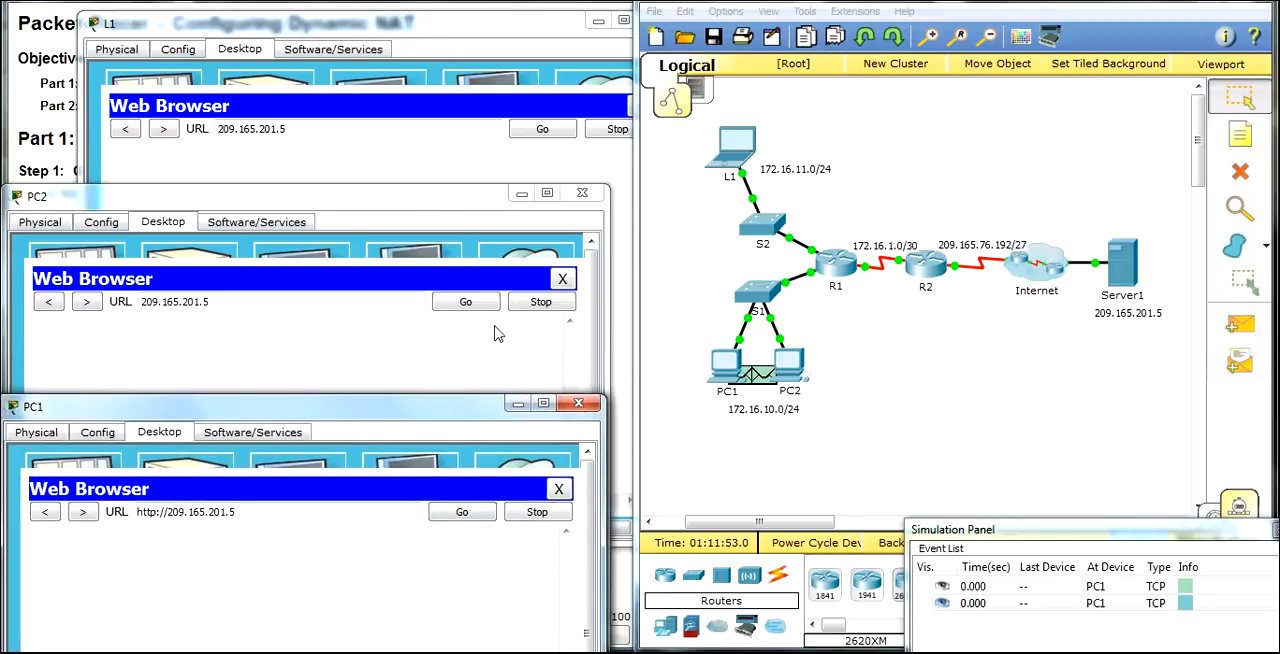
pyautogui.click(478, 298)
pyautogui.moveTo(526, 200); pyautogui.dragTo(420, 210)
pyautogui.click(538, 131)
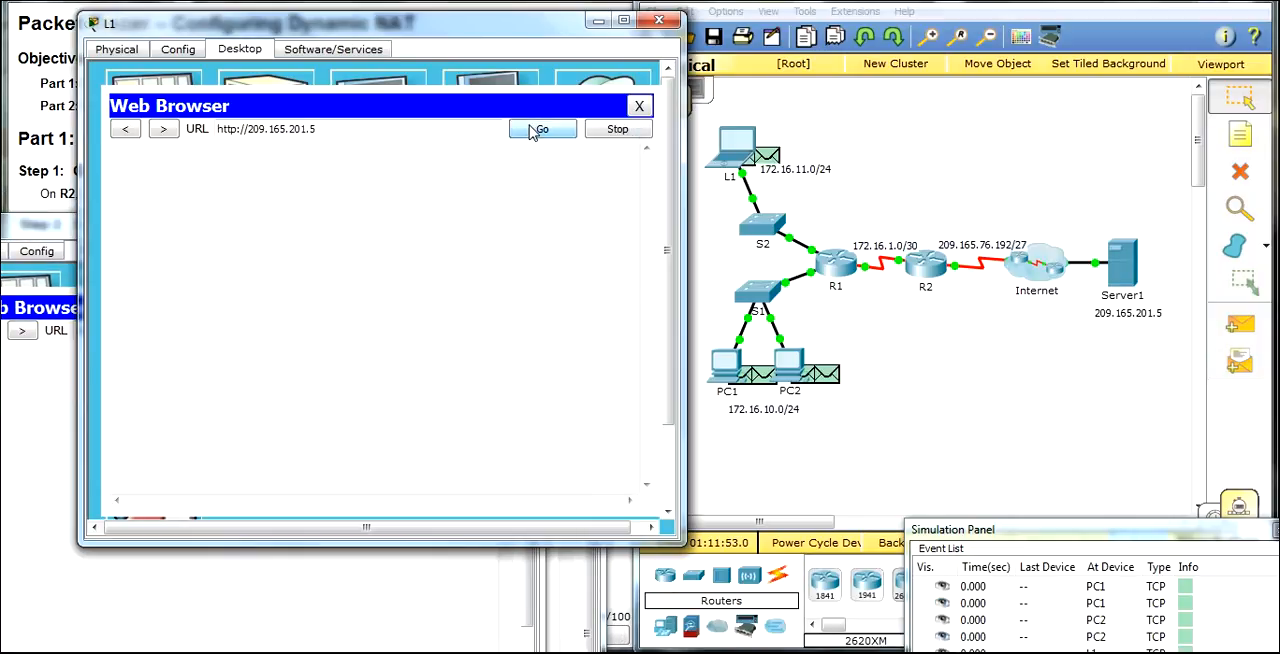
# Step: Bring the simulation panel into view and step forward event by event, following the TCP and HTTP packets between the hosts and Server1
pyautogui.moveTo(1090, 535); pyautogui.dragTo(435, 73)
pyautogui.moveTo(555, 365); pyautogui.dragTo(589, 380)
pyautogui.click(590, 347)
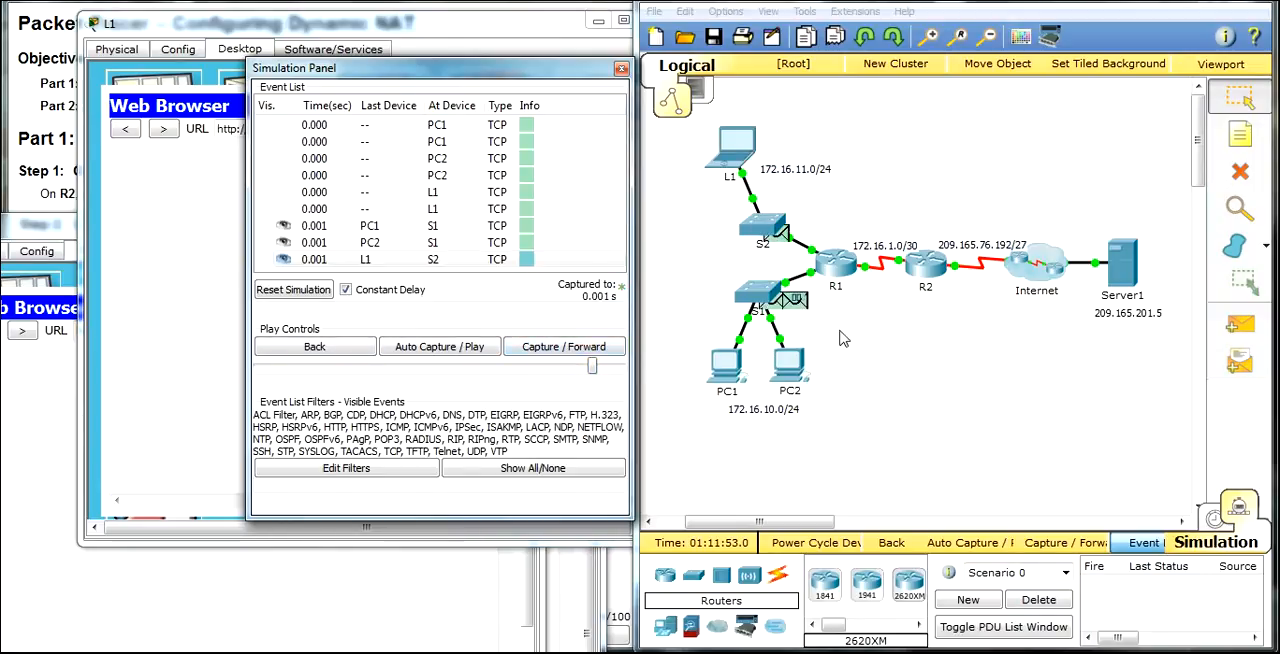
pyautogui.click(552, 350)
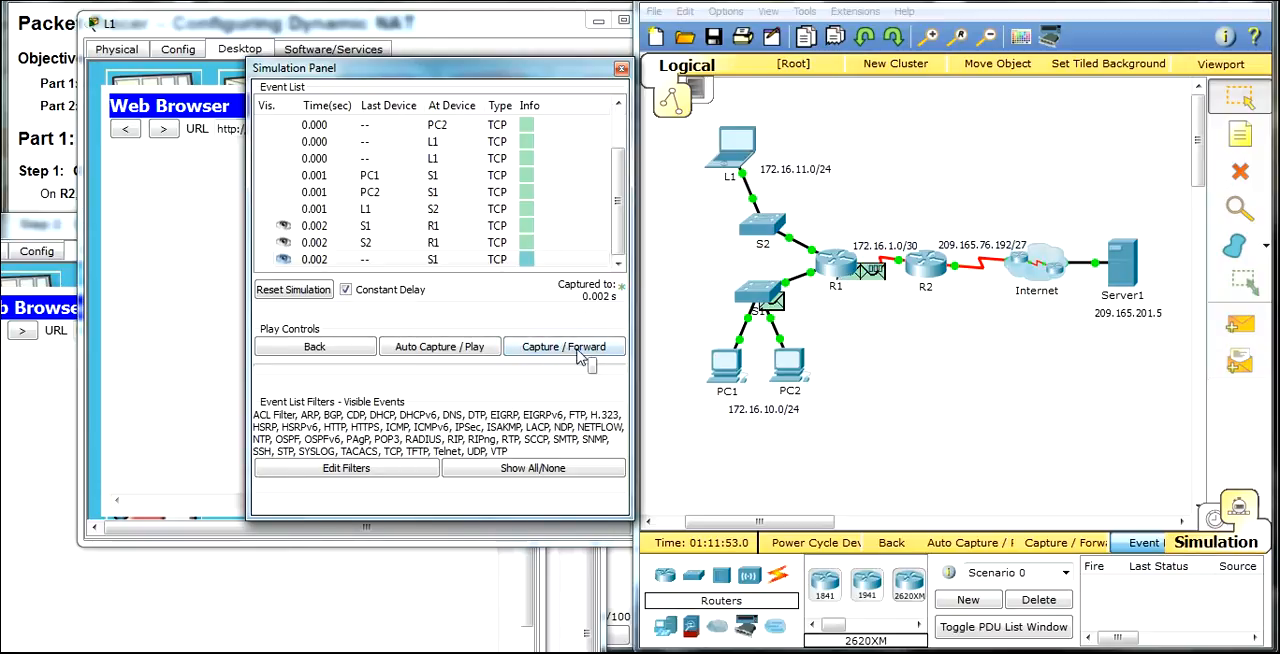
pyautogui.click(586, 352)
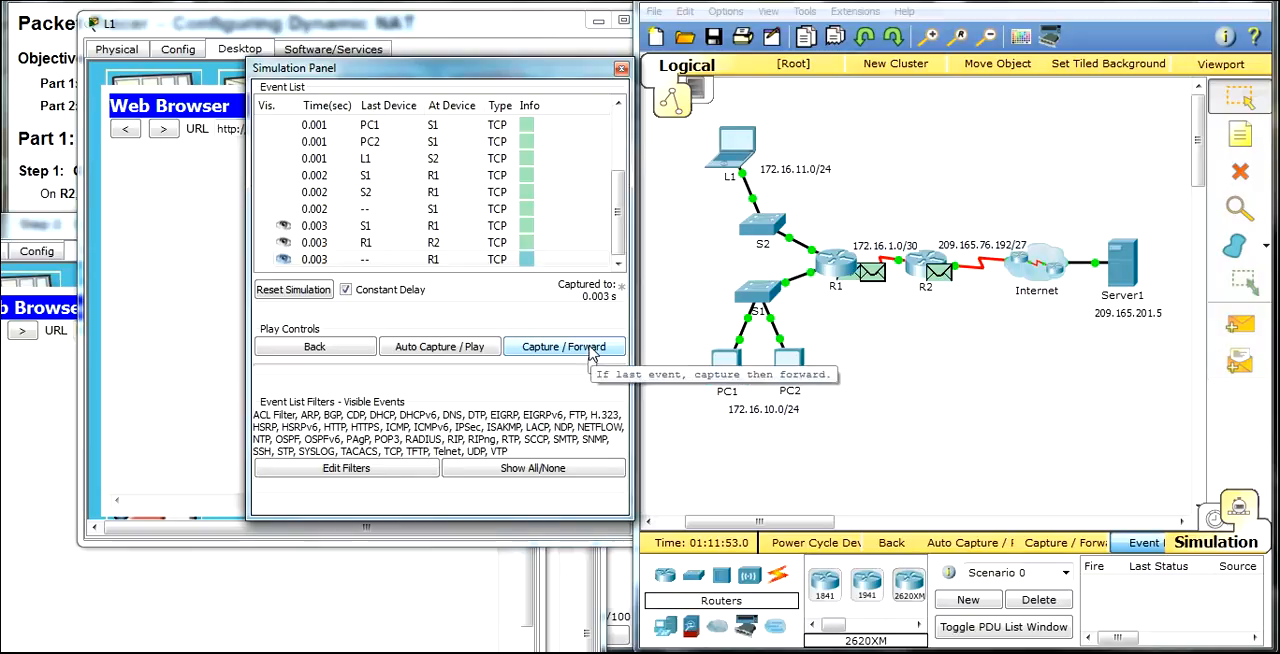
pyautogui.click(589, 350)
pyautogui.click(589, 350)
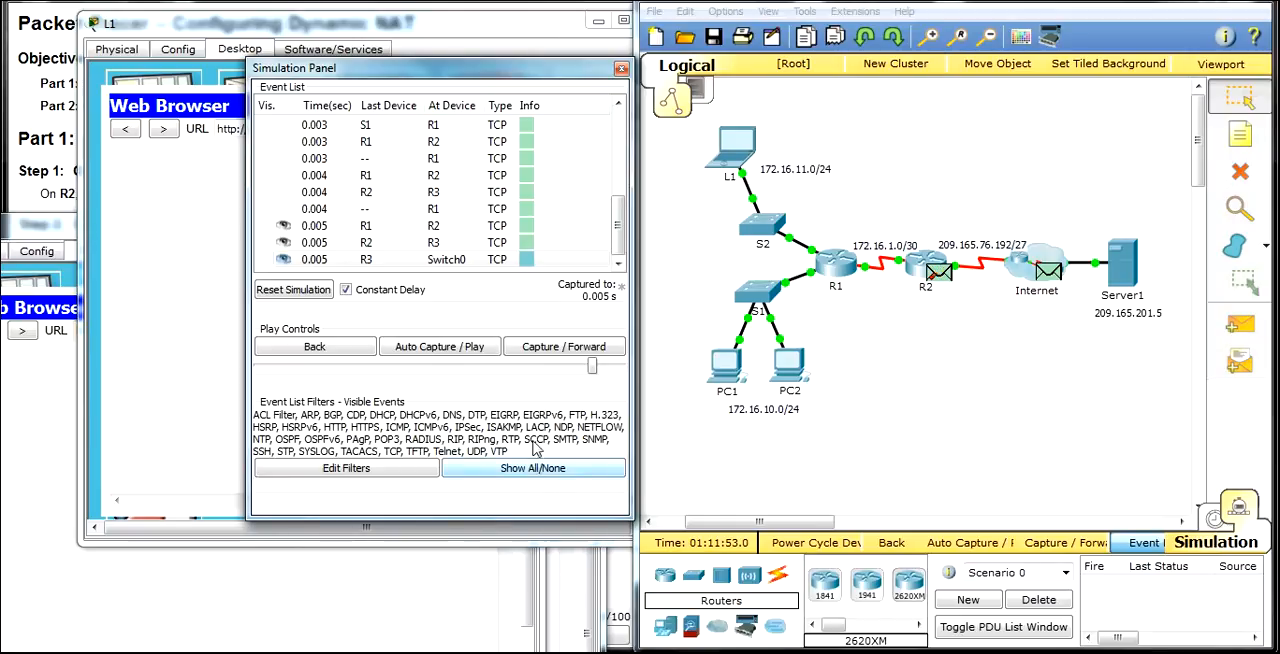
pyautogui.click(565, 350)
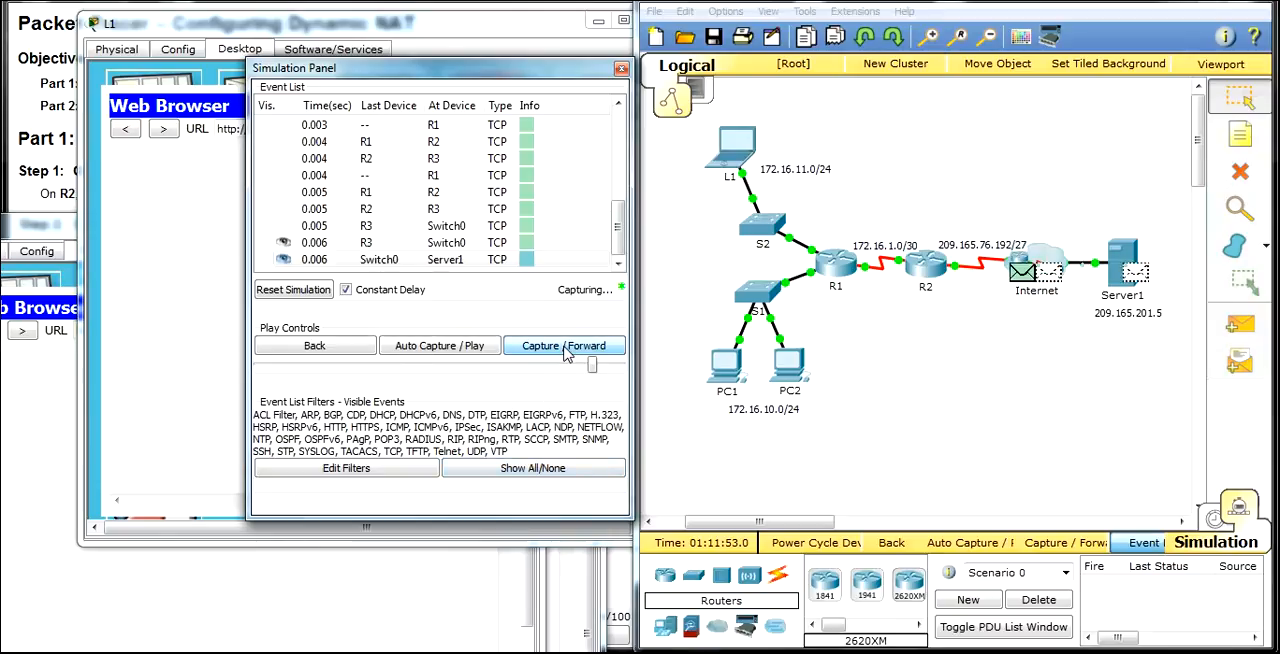
pyautogui.click(565, 348)
pyautogui.click(565, 348)
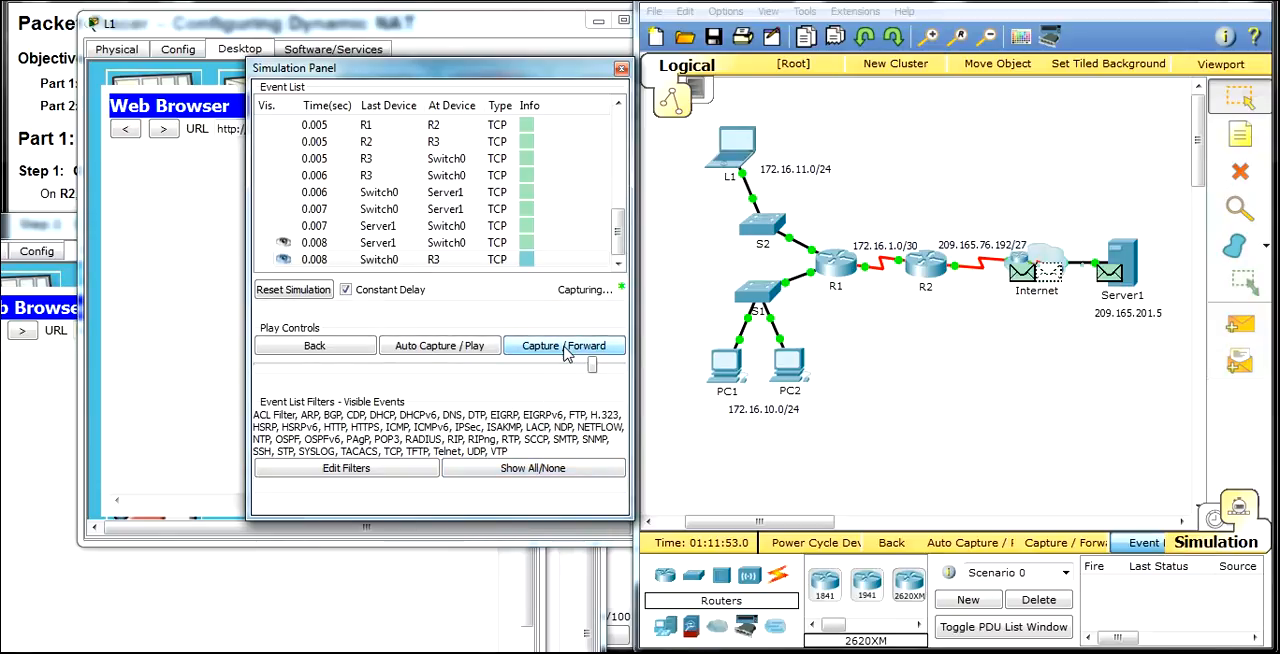
pyautogui.click(565, 348)
pyautogui.click(565, 348)
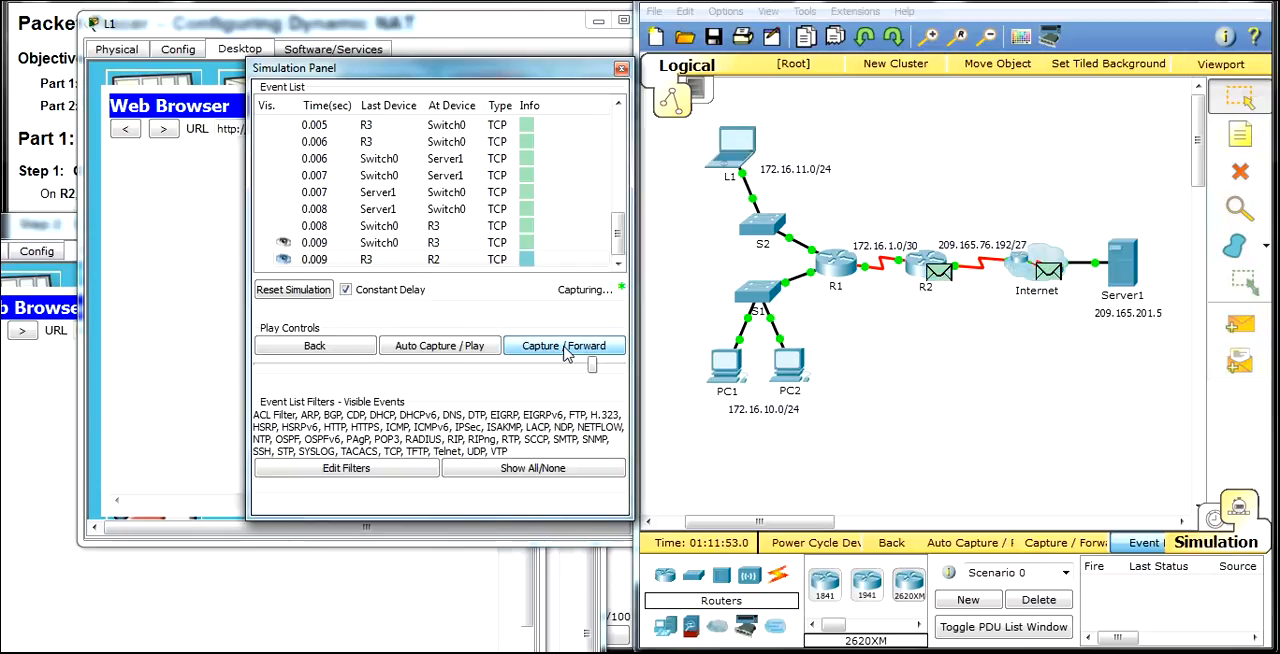
pyautogui.click(565, 348)
pyautogui.click(565, 348)
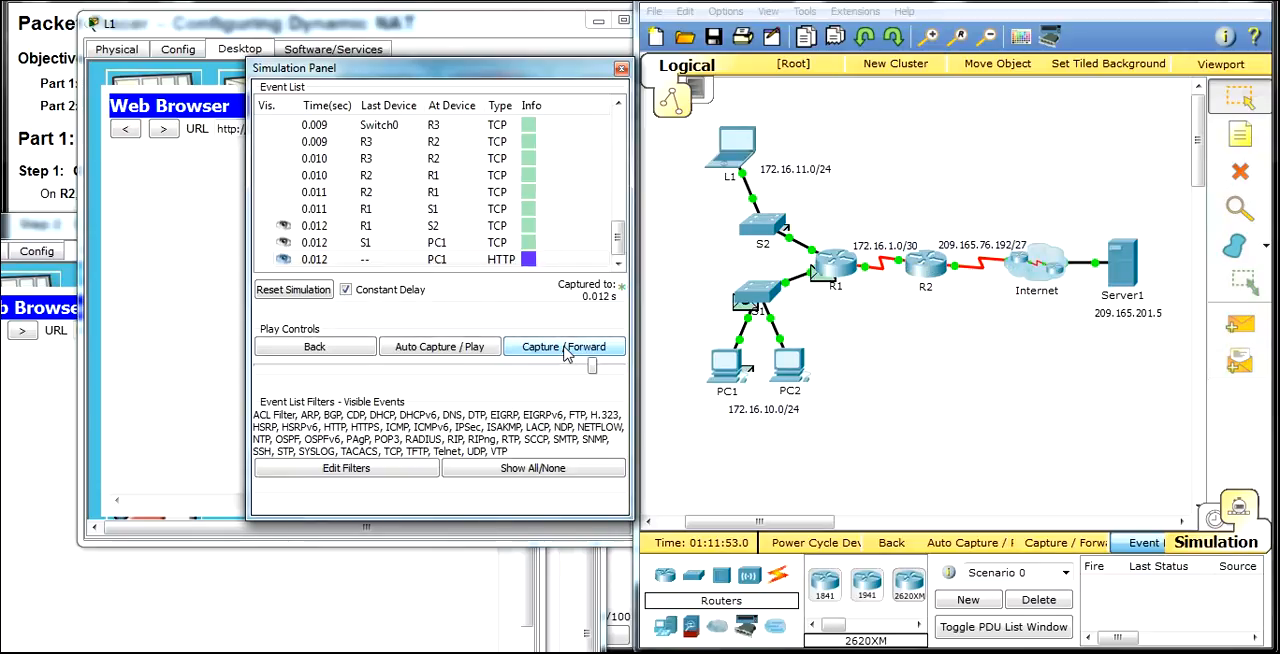
pyautogui.click(565, 348)
pyautogui.click(565, 348)
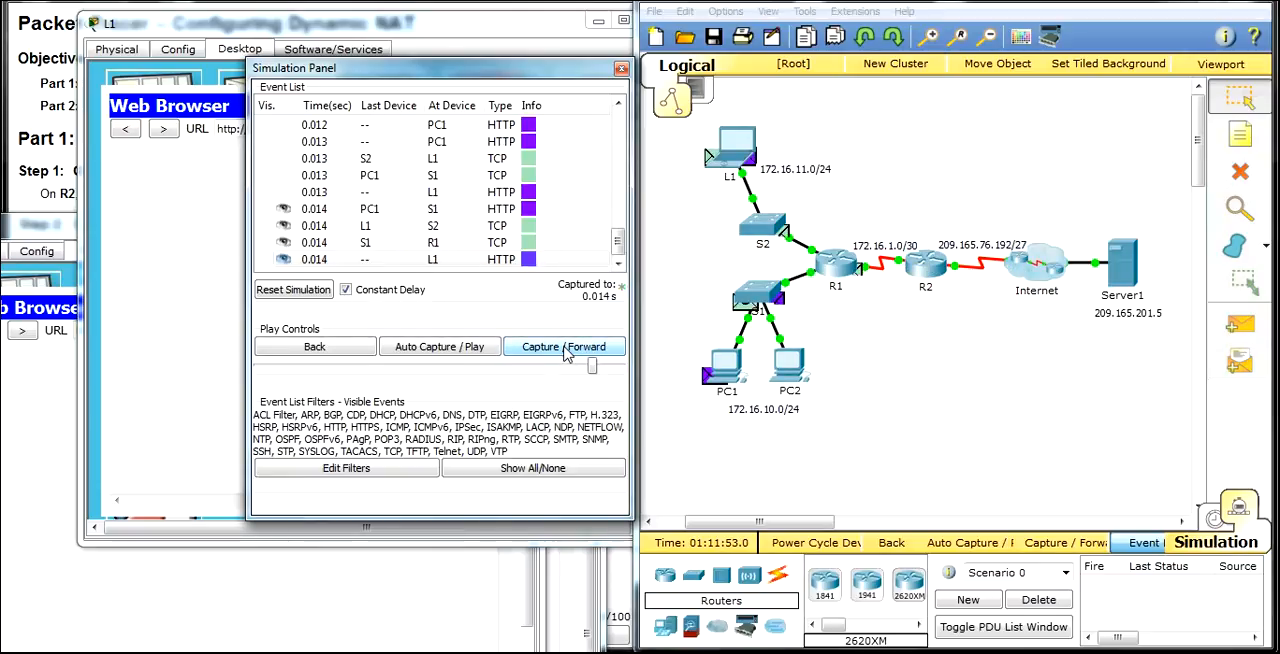
pyautogui.click(565, 348)
pyautogui.click(565, 348)
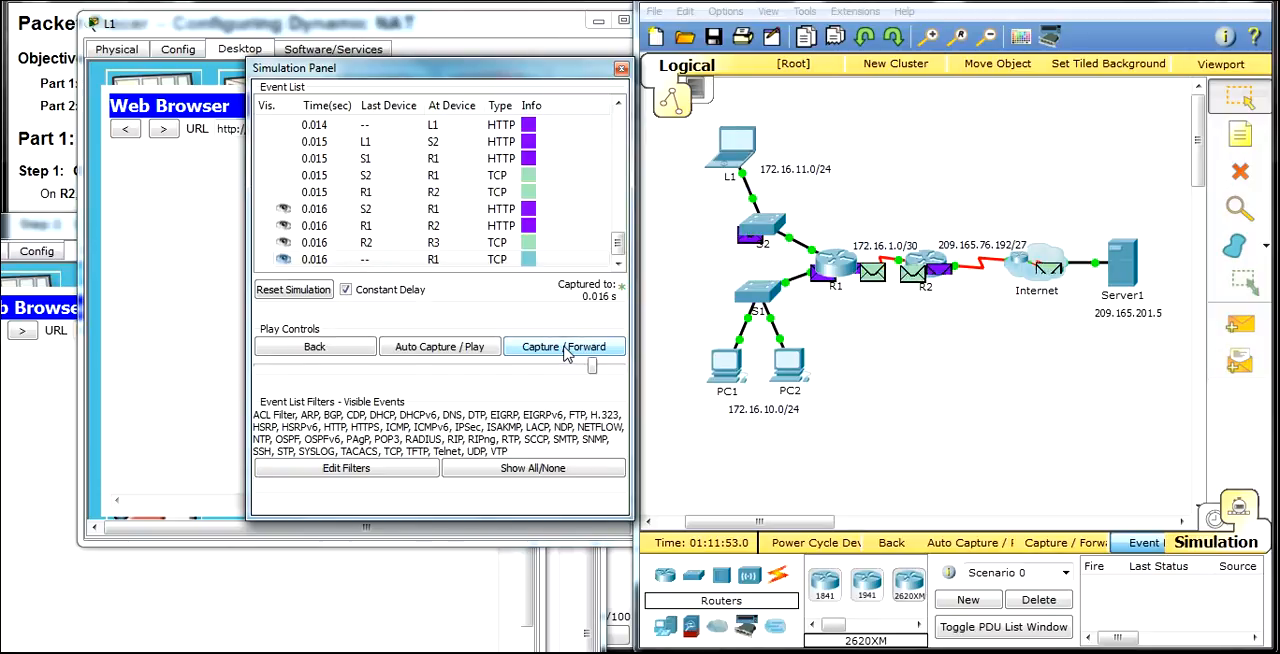
pyautogui.click(565, 348)
pyautogui.click(565, 348)
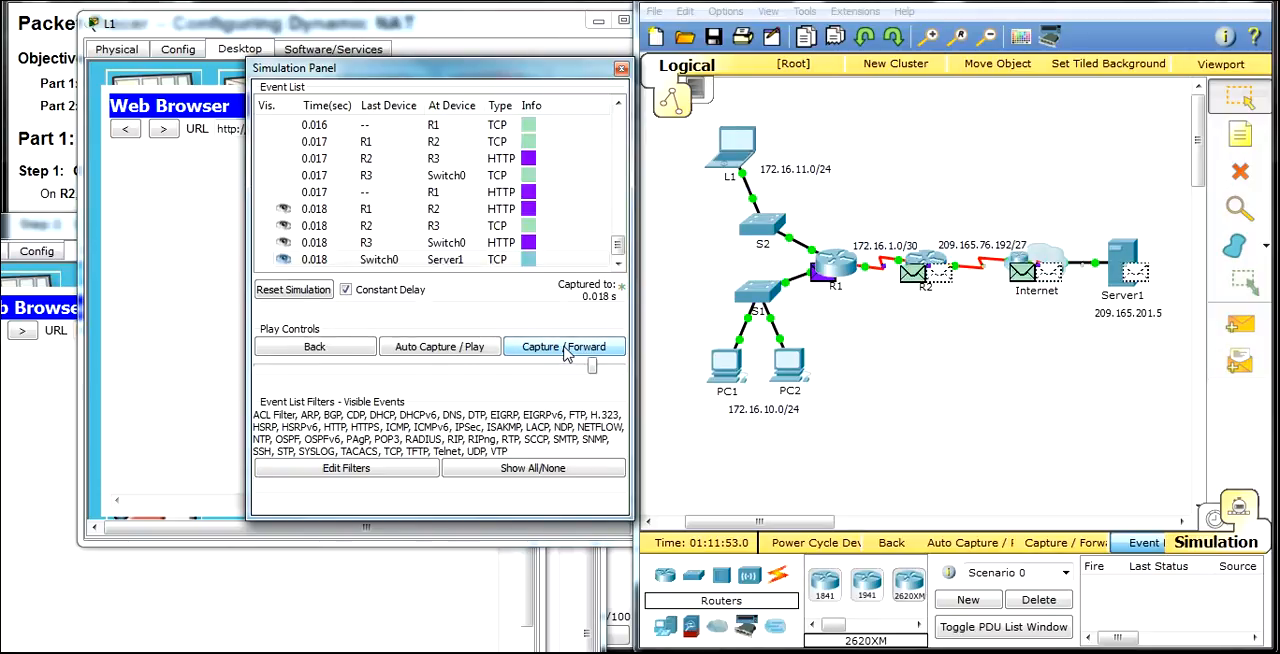
pyautogui.click(565, 348)
pyautogui.click(565, 348)
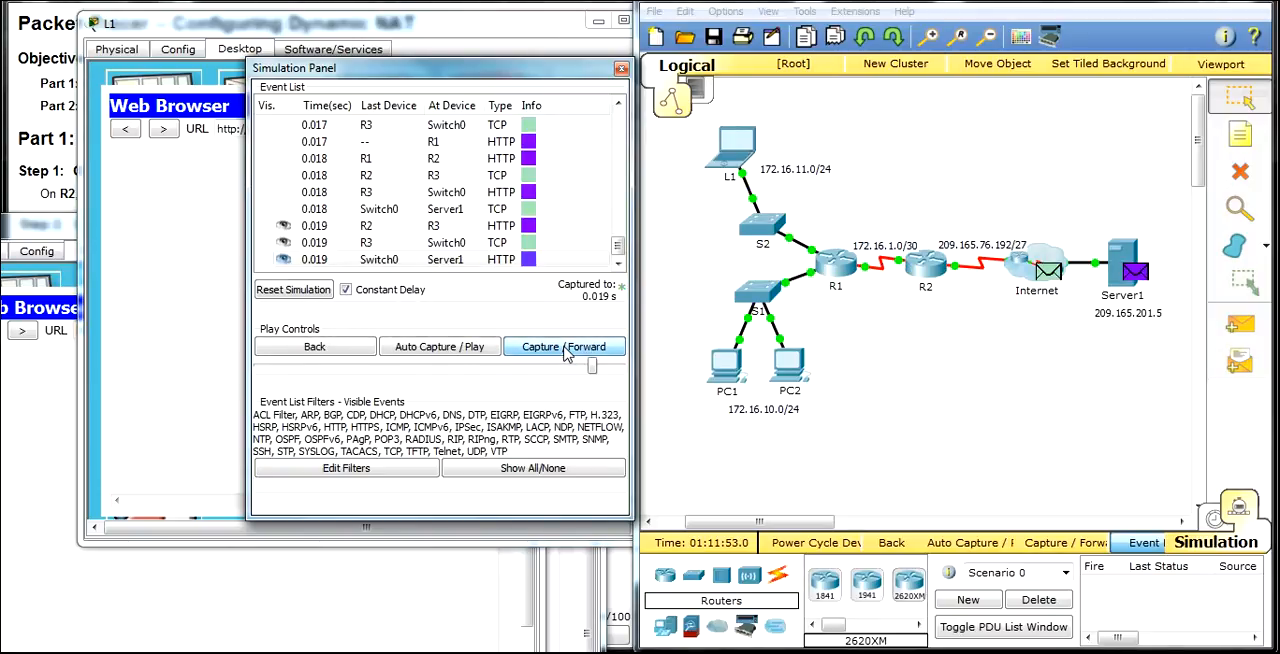
pyautogui.click(565, 348)
pyautogui.click(565, 348)
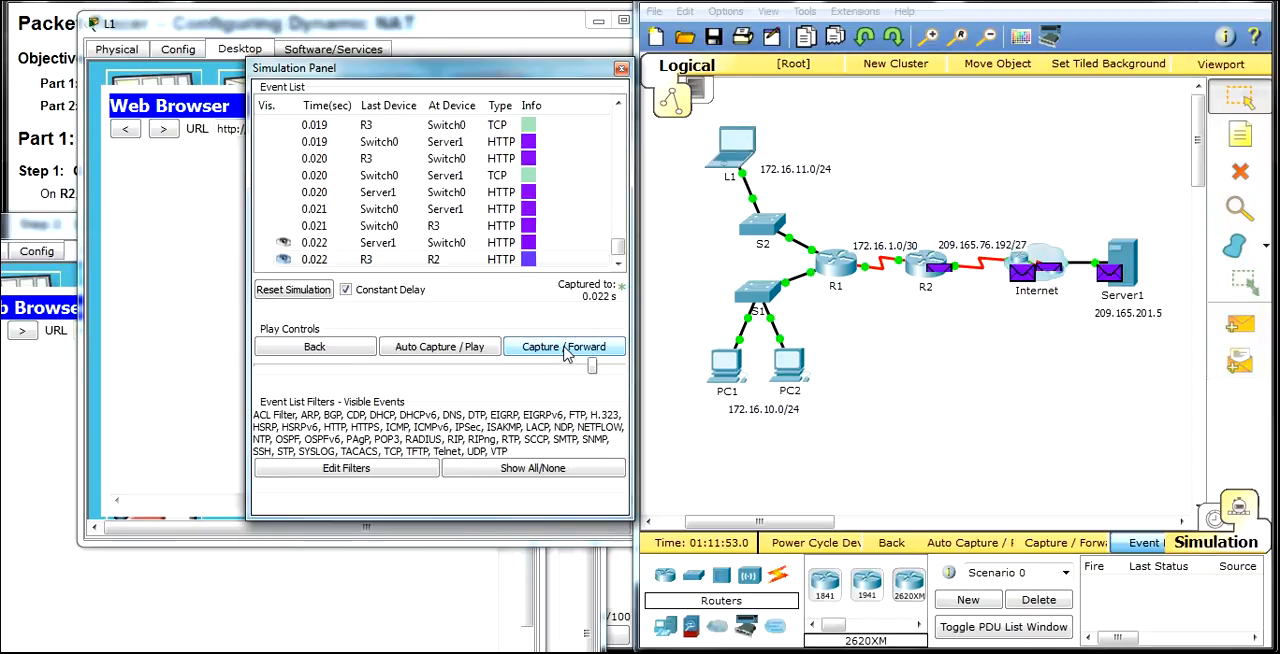
pyautogui.click(565, 348)
pyautogui.click(565, 348)
pyautogui.click(565, 348)
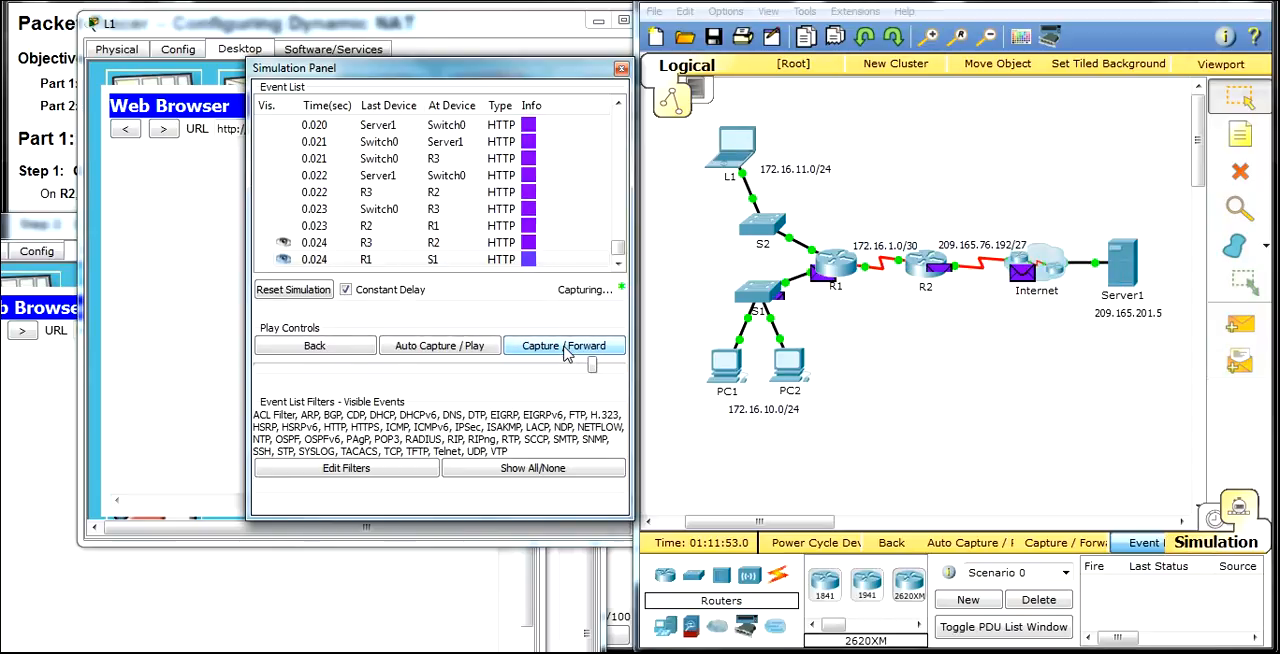
pyautogui.click(565, 348)
pyautogui.click(565, 348)
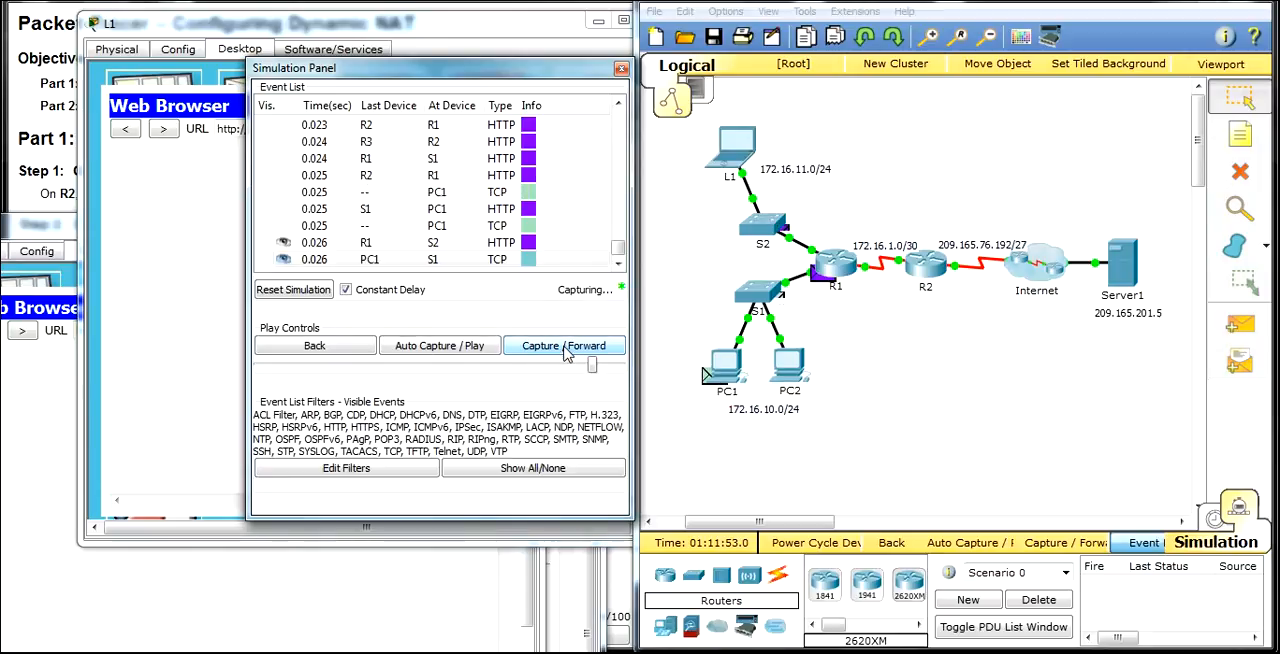
pyautogui.click(565, 347)
pyautogui.click(565, 347)
pyautogui.click(565, 347)
pyautogui.click(565, 347)
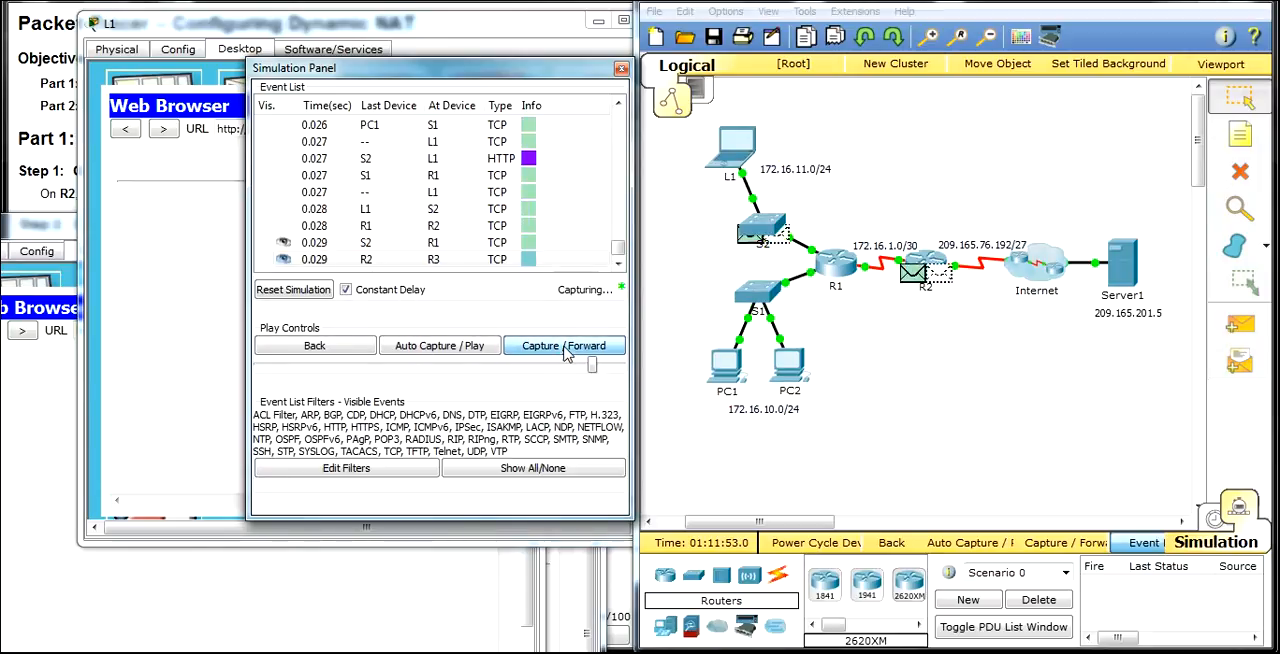
# Step: Run the simulation with automatic capture, and return to Realtime mode
pyautogui.click(445, 352)
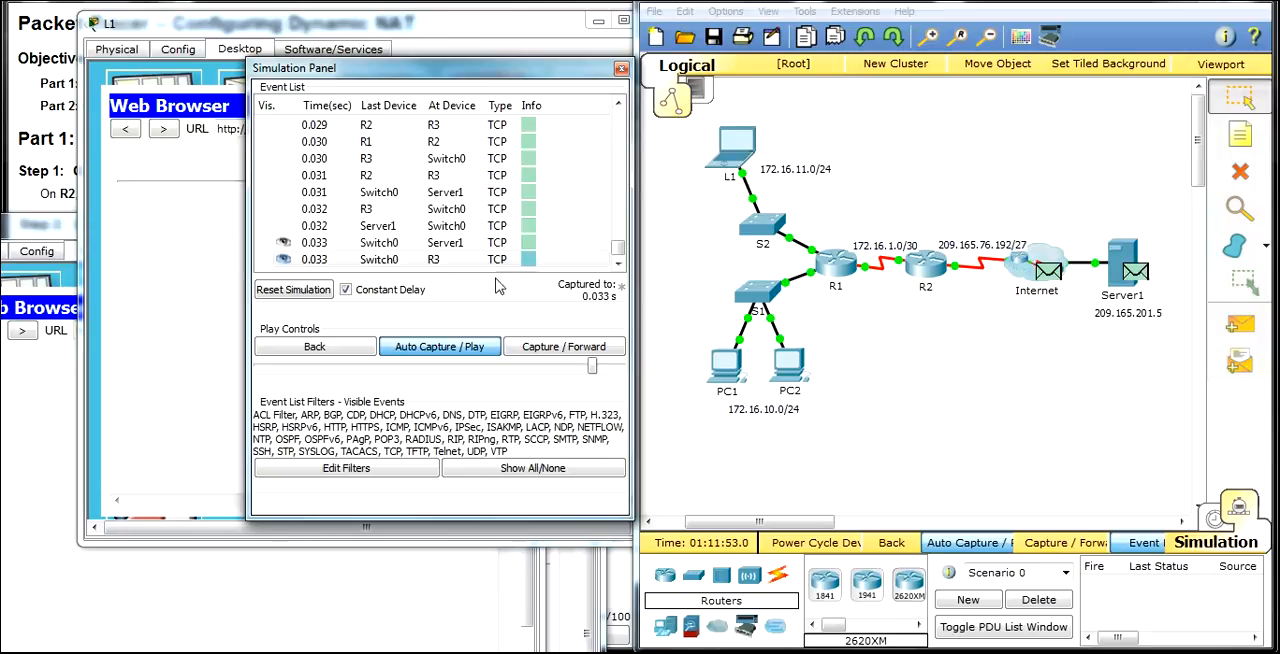
pyautogui.click(1215, 526)
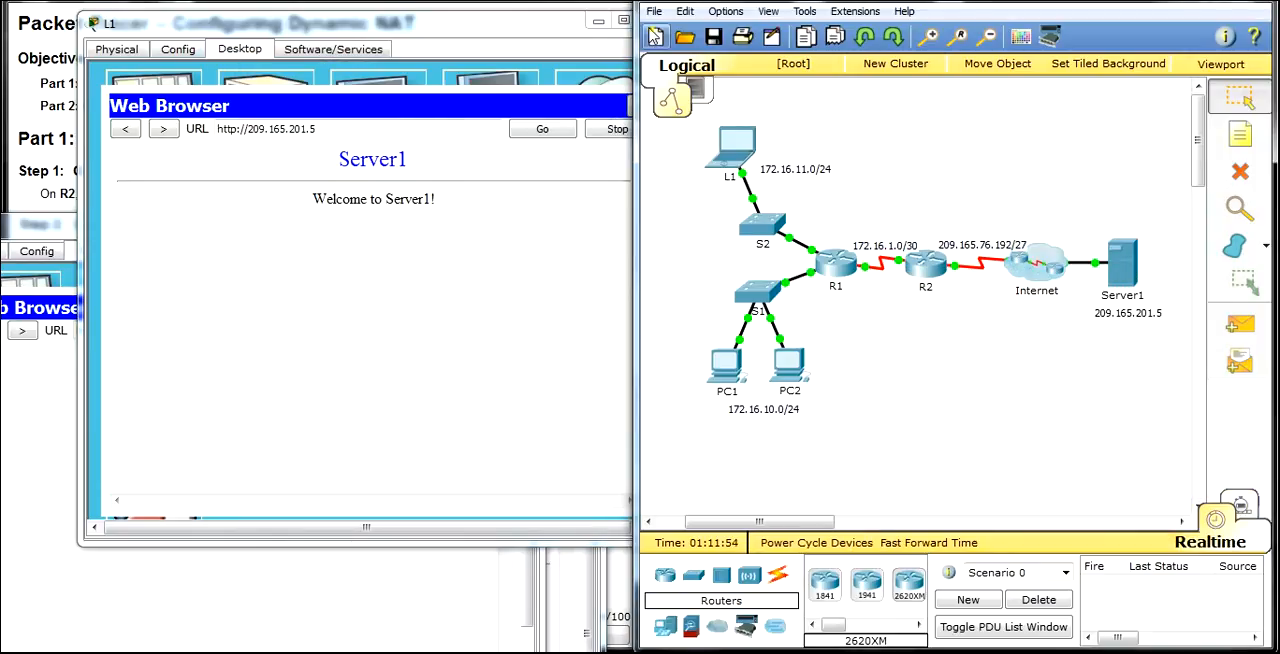
# Step: Check the Server1 page request in the browsers of L1, PC2 and PC1, closing each device window
pyautogui.moveTo(562, 22); pyautogui.dragTo(453, 21)
pyautogui.click(545, 22)
pyautogui.moveTo(255, 230); pyautogui.dragTo(397, 115)
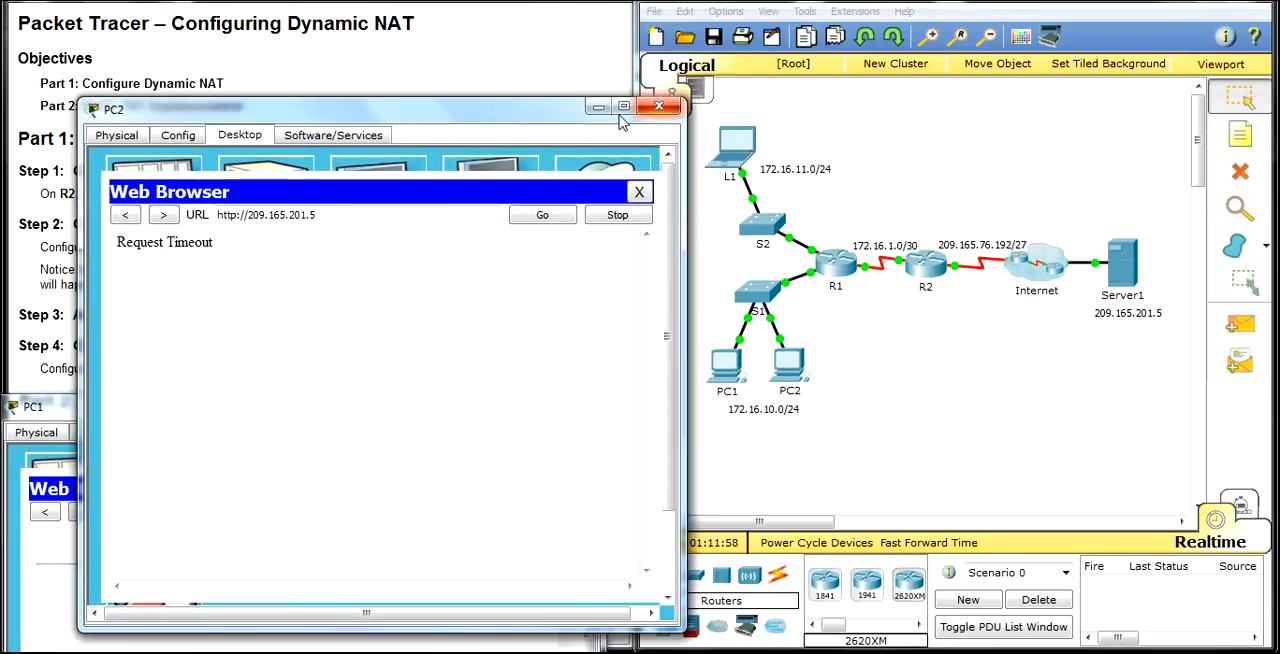
pyautogui.click(690, 42)
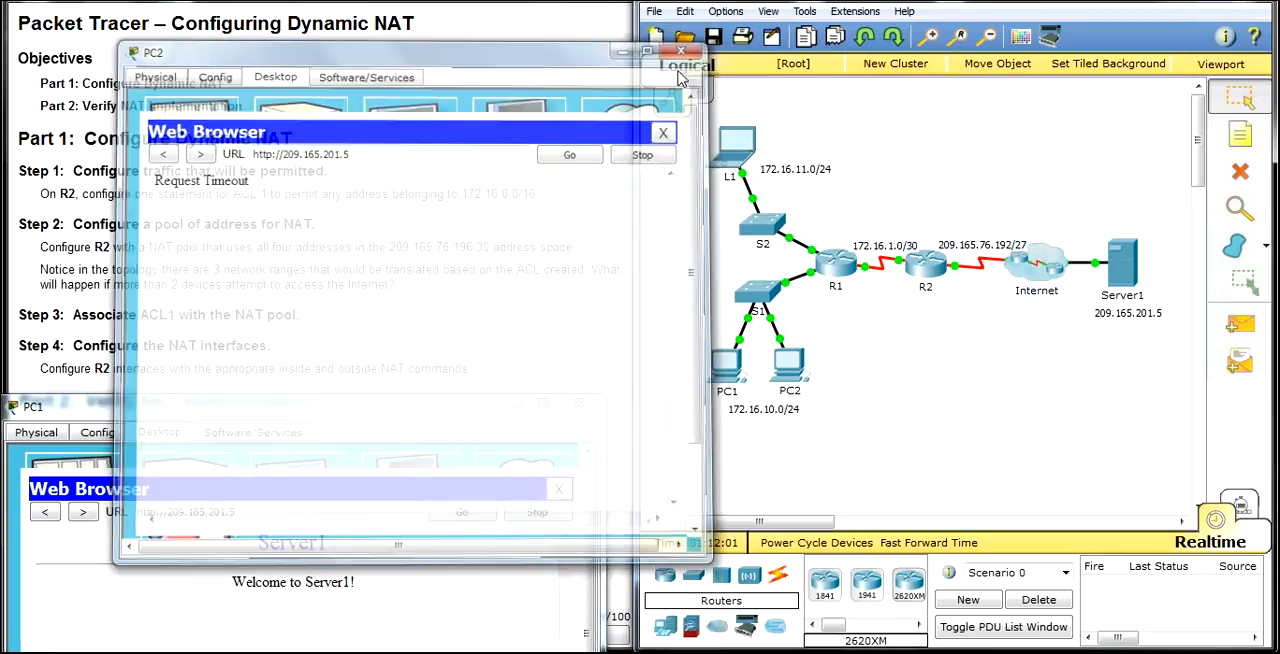
pyautogui.moveTo(390, 417); pyautogui.dragTo(461, 153)
pyautogui.click(650, 139)
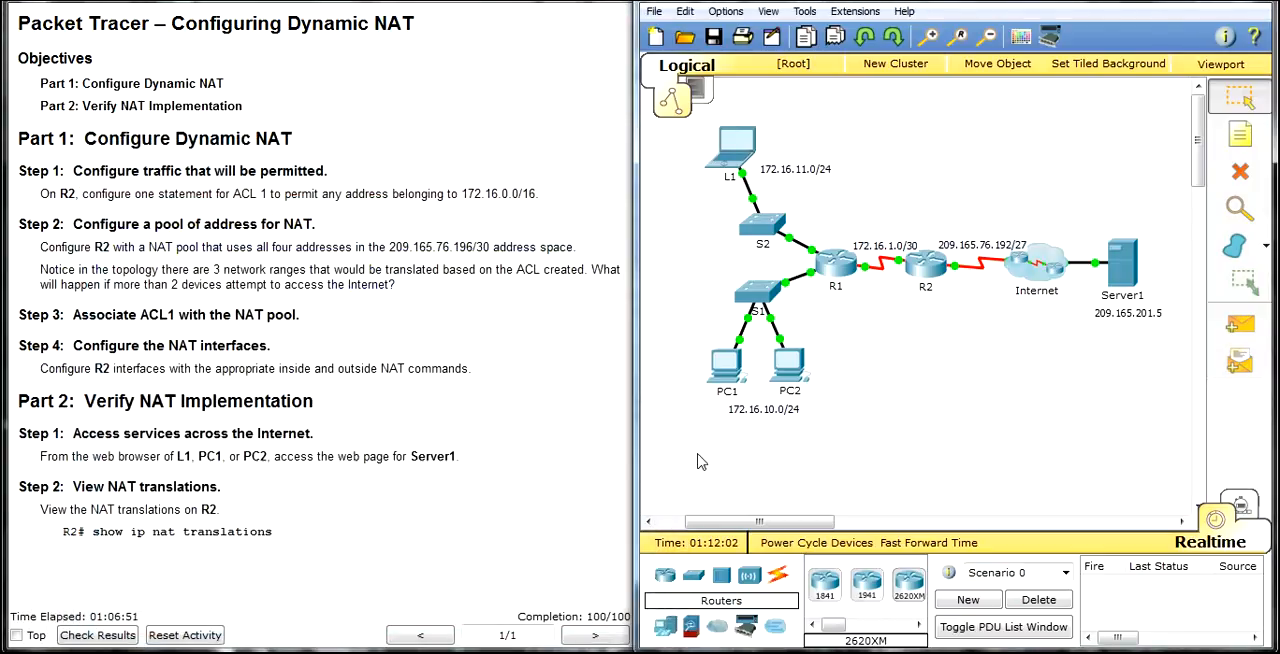